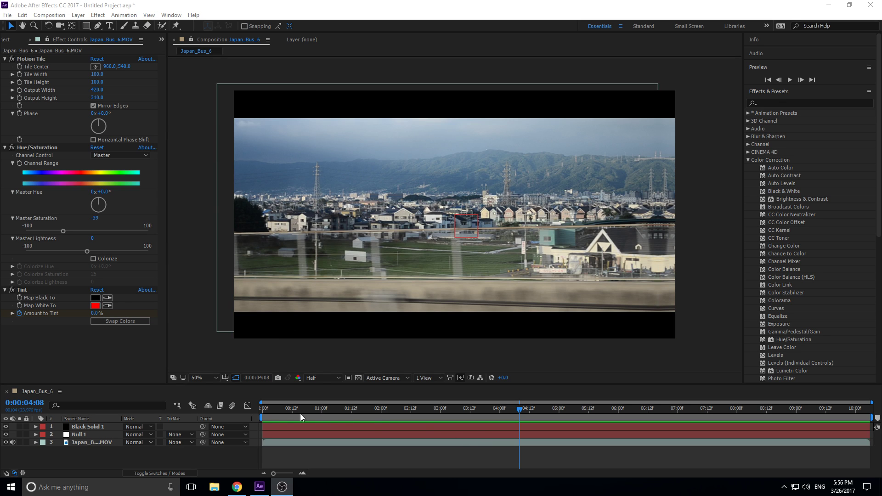
Step: Play back the Japan_Bus_6 composition from the start to review the finished effect
drag(274, 409, 247, 409)
key(space)
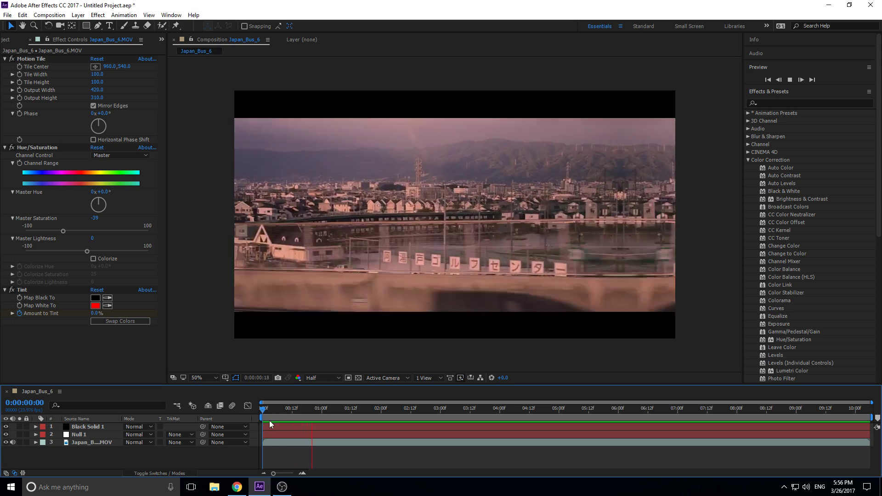
click(267, 407)
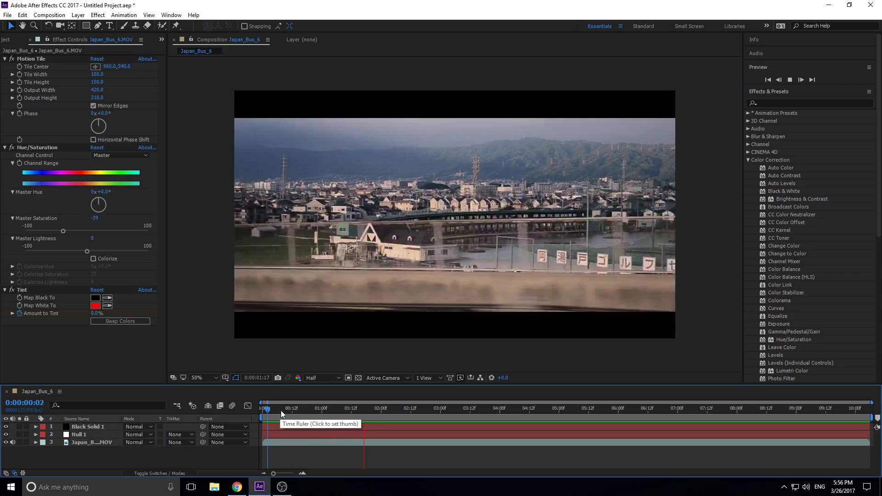
key(space)
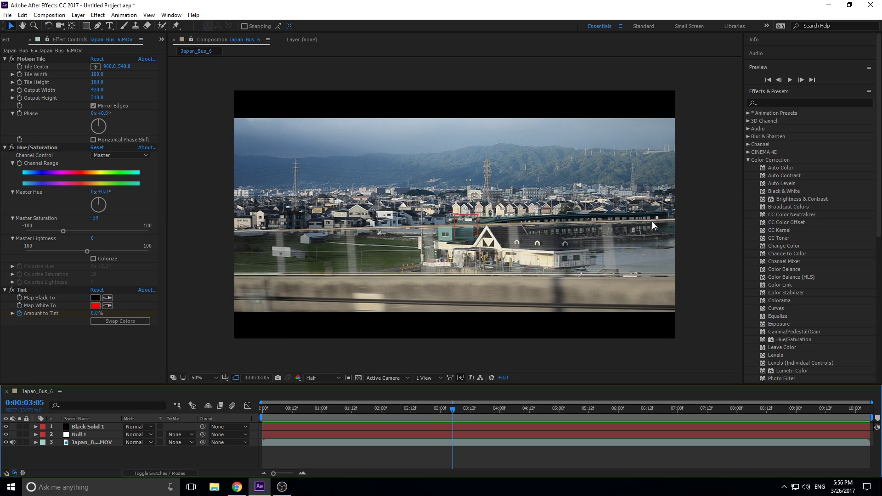
key(space)
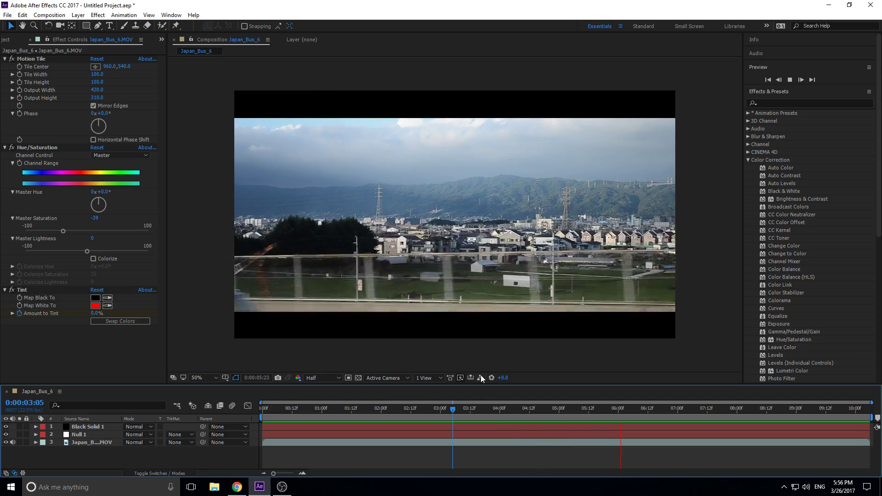
key(space)
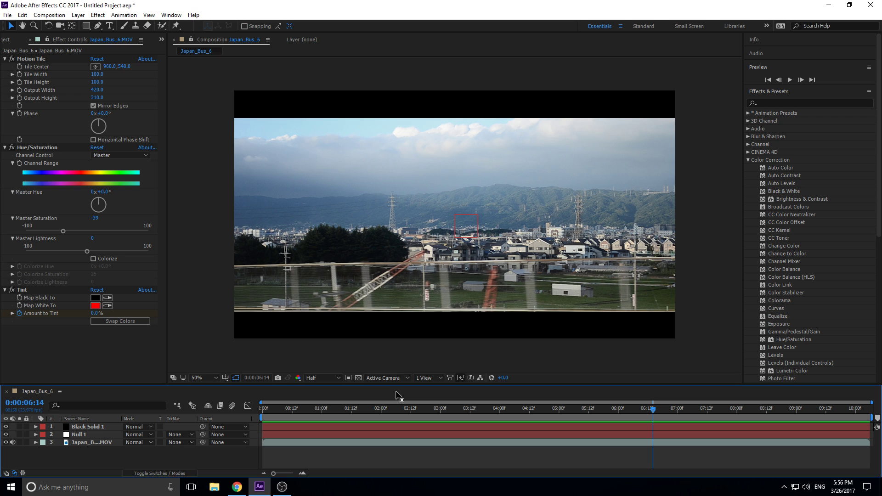
Step: Create a new 1920 x 1080 composition at 29.97 fps named Comp 1 and enlarge the timeline area
click(50, 15)
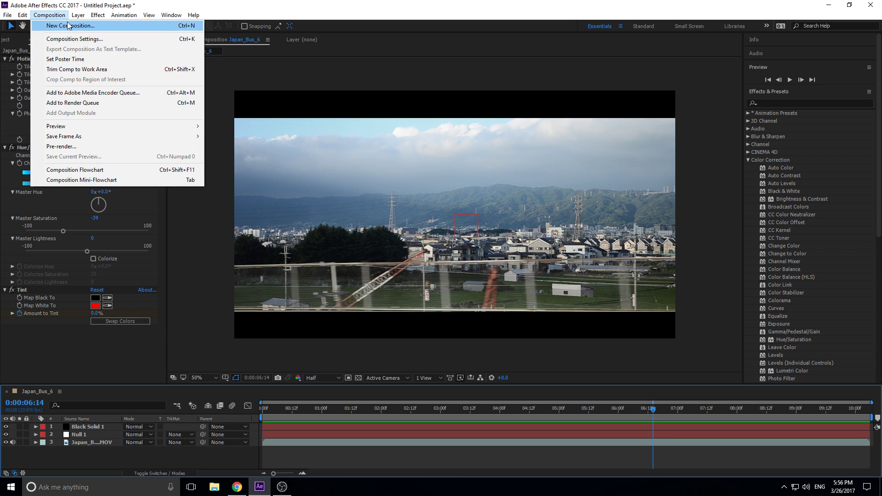
click(68, 25)
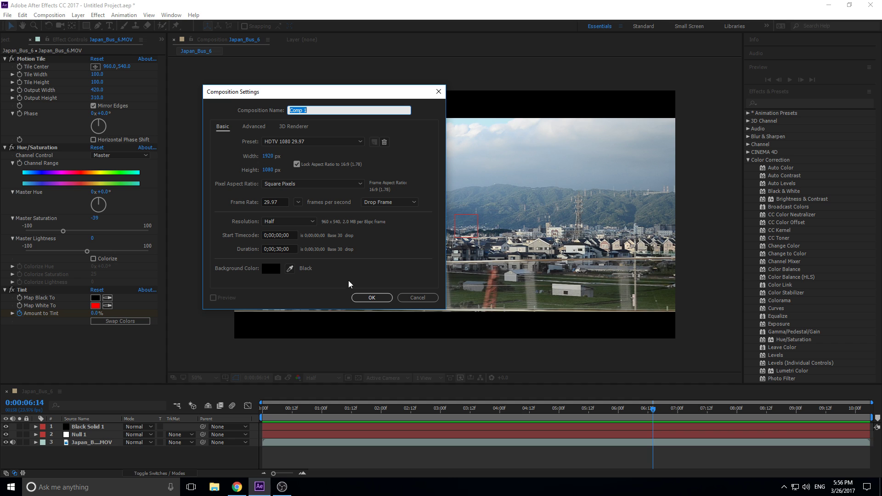
click(367, 297)
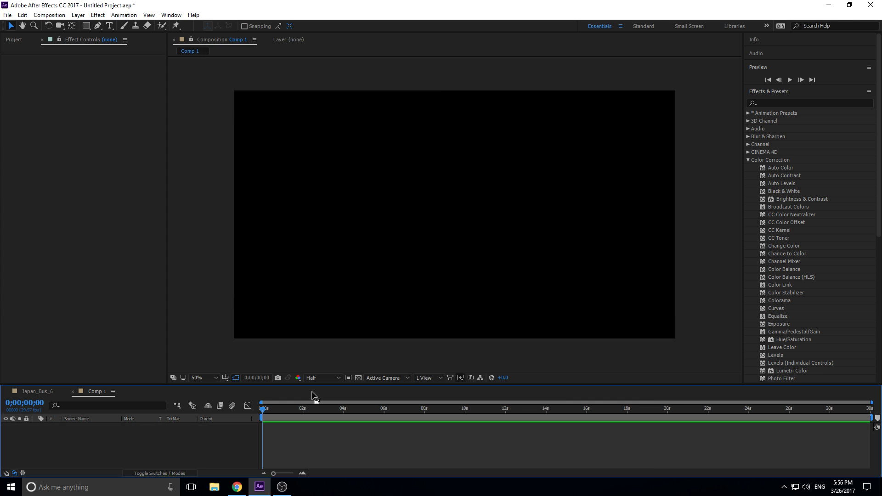
drag(312, 392, 311, 279)
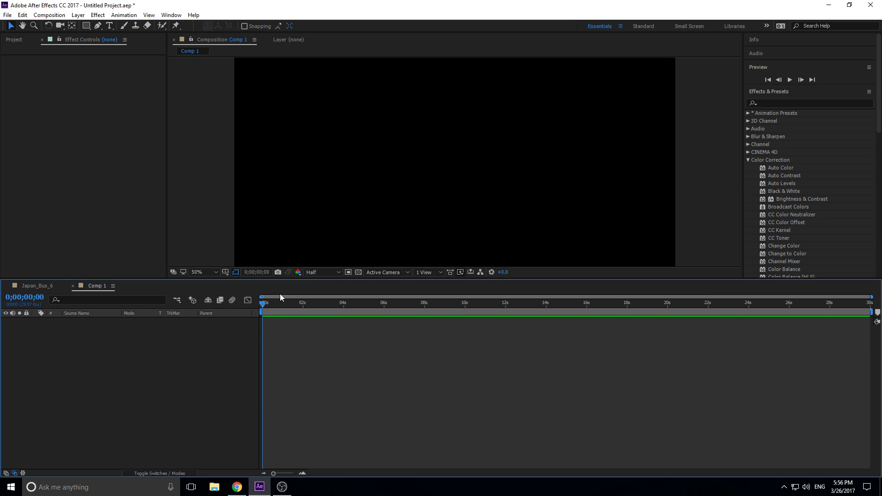
Step: Add the Japan_Bus_6.MOV footage to the Comp 1 timeline as a layer
click(14, 39)
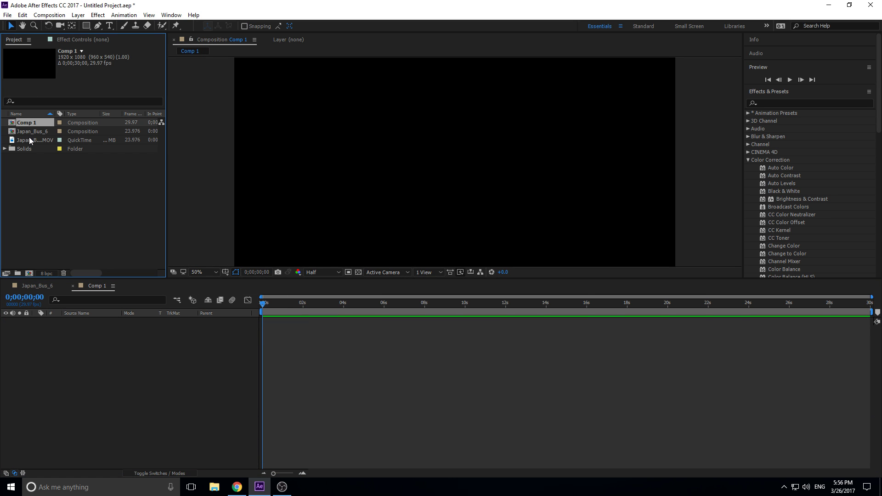
drag(29, 137, 57, 263)
drag(71, 331, 144, 364)
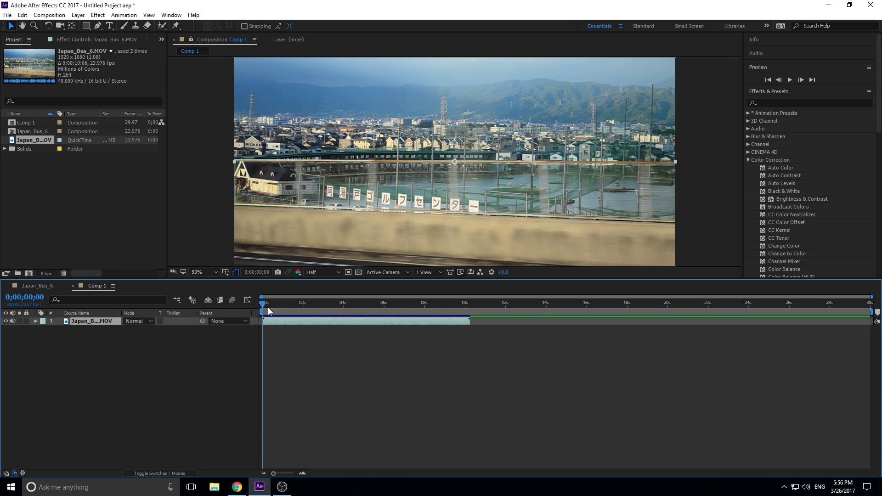
scroll(310, 325, up, 8)
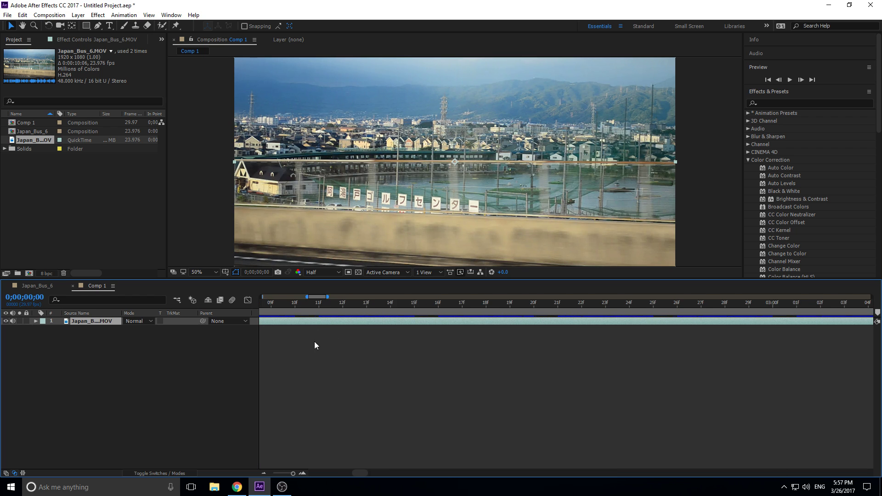
scroll(320, 368, down, 5)
click(340, 469)
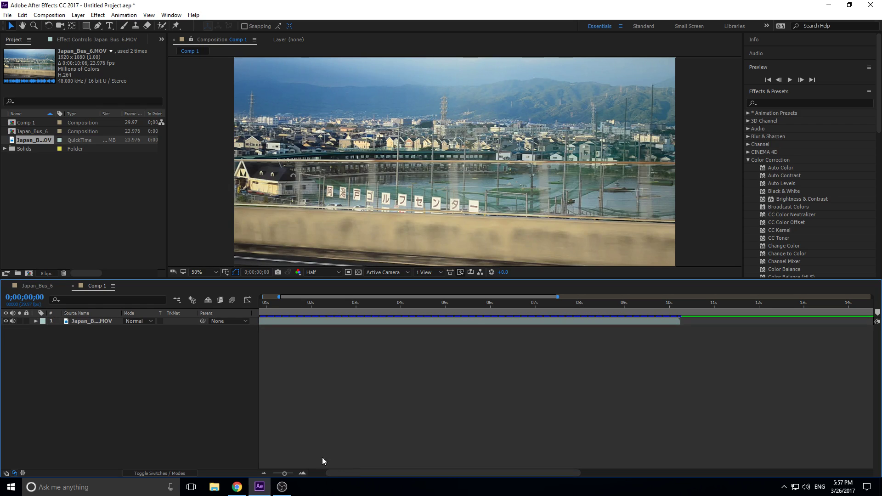
drag(348, 474, 302, 475)
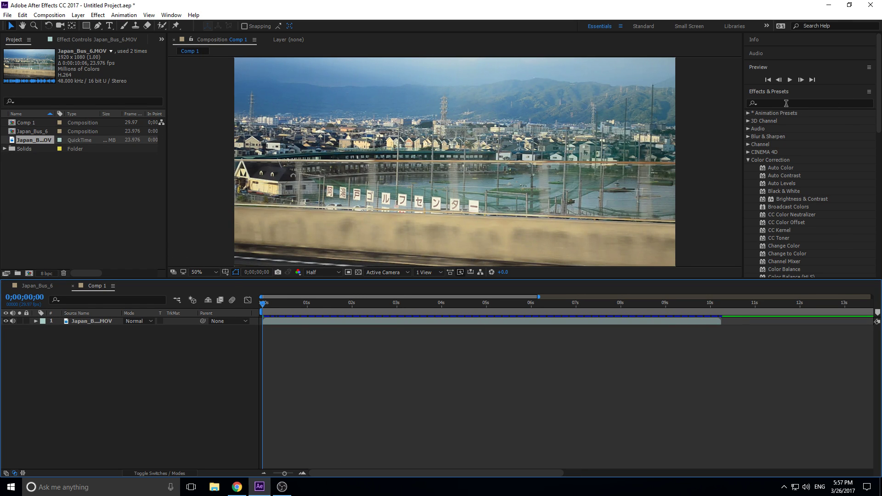
Step: Add a null object to Comp 1 and apply the Slider Control effect to it
click(786, 103)
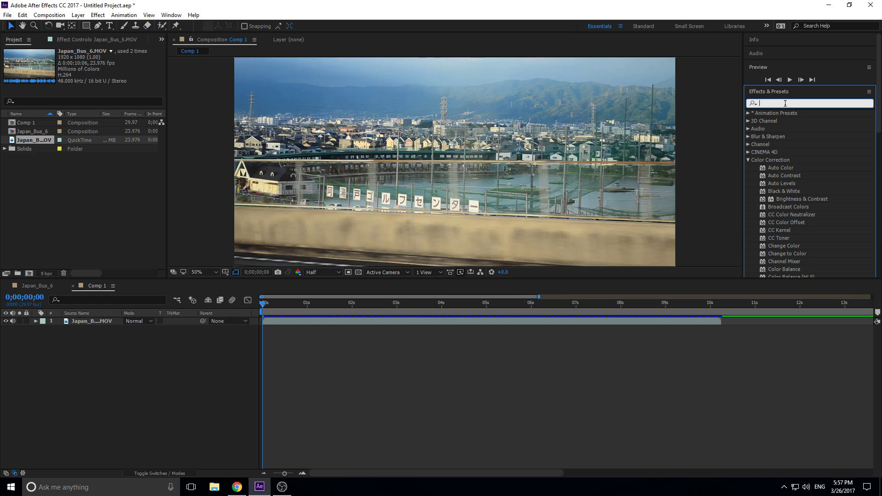
text(slider)
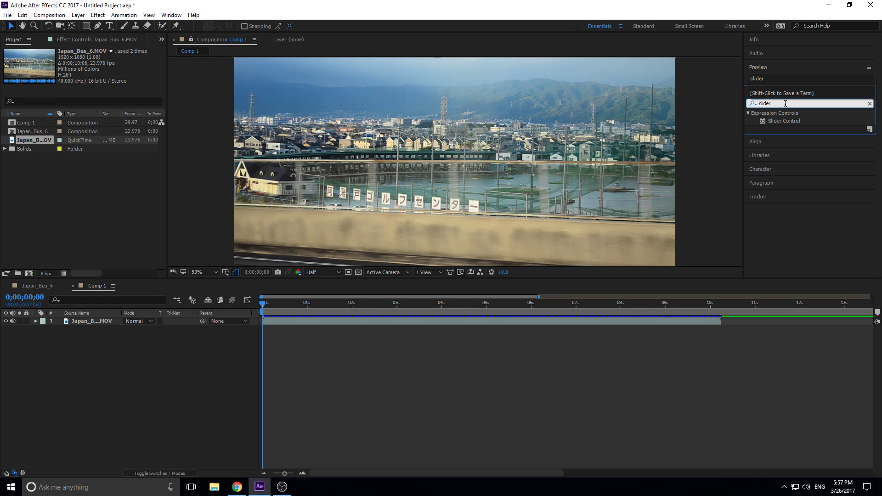
click(81, 18)
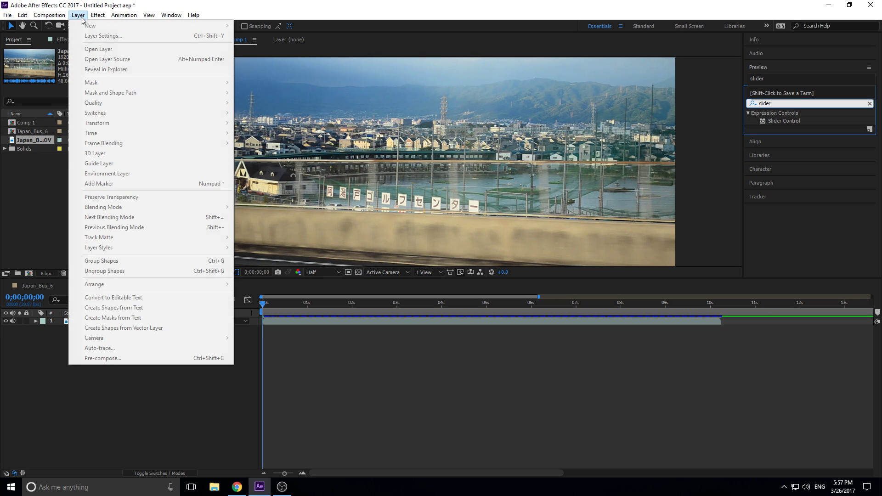
click(59, 361)
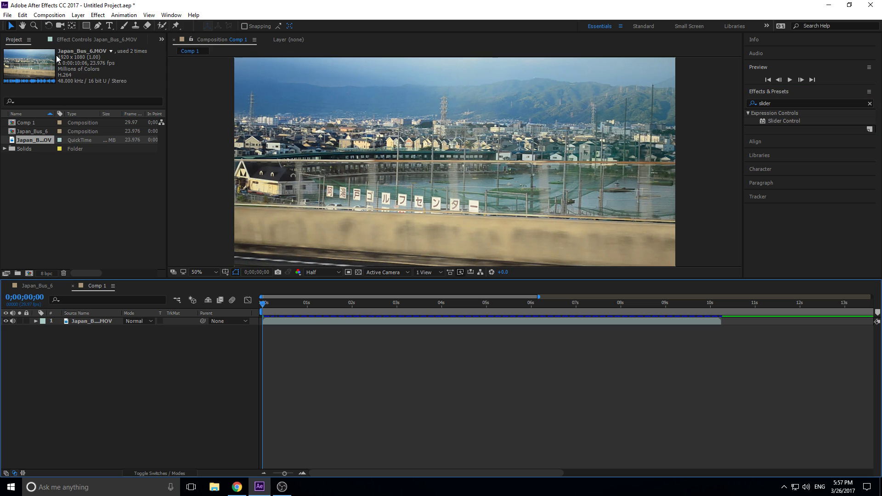
click(76, 15)
mouse_move(87, 28)
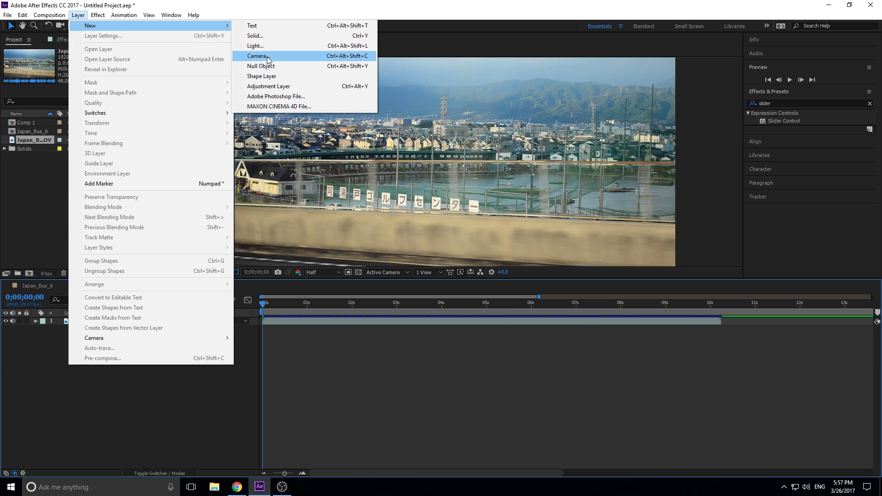
click(263, 66)
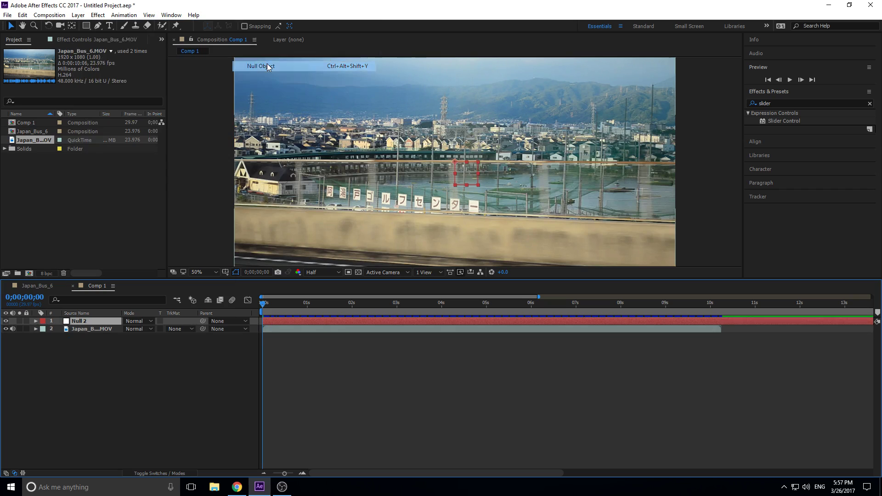
click(791, 122)
drag(791, 122, 95, 323)
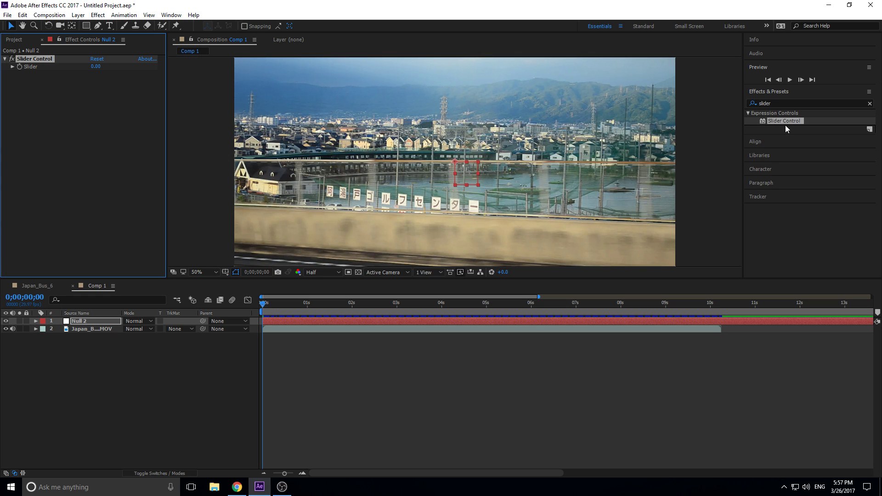
click(98, 67)
text(122)
key(Return)
drag(104, 67, 2, 78)
key(ctrl+z)
key(ctrl+z)
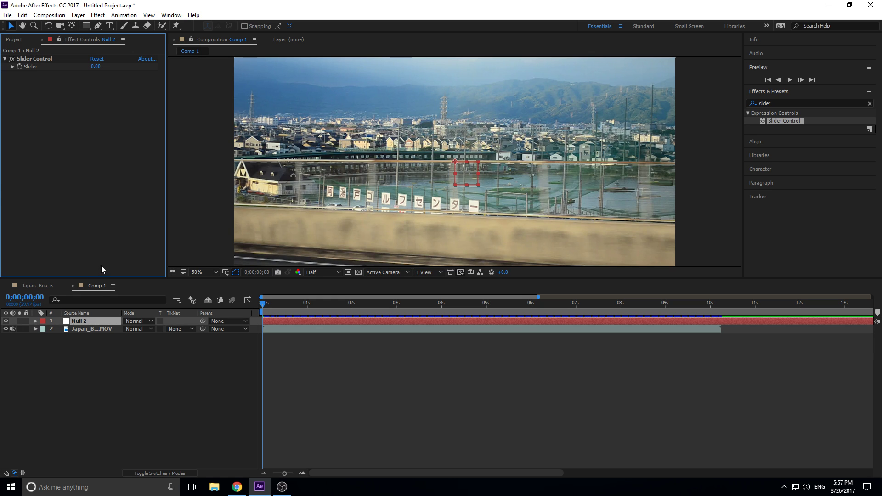
Step: Add an expression to the footage layer's Position that links it to the null's Slider Control value
click(36, 329)
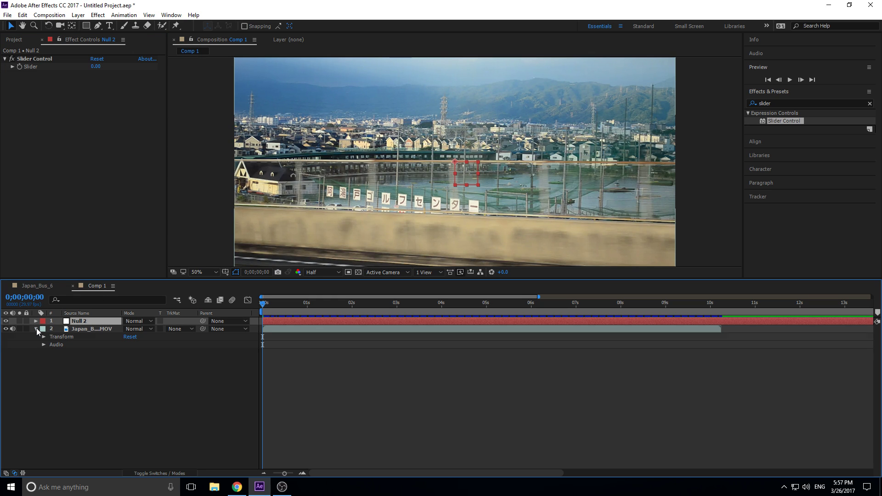
click(44, 338)
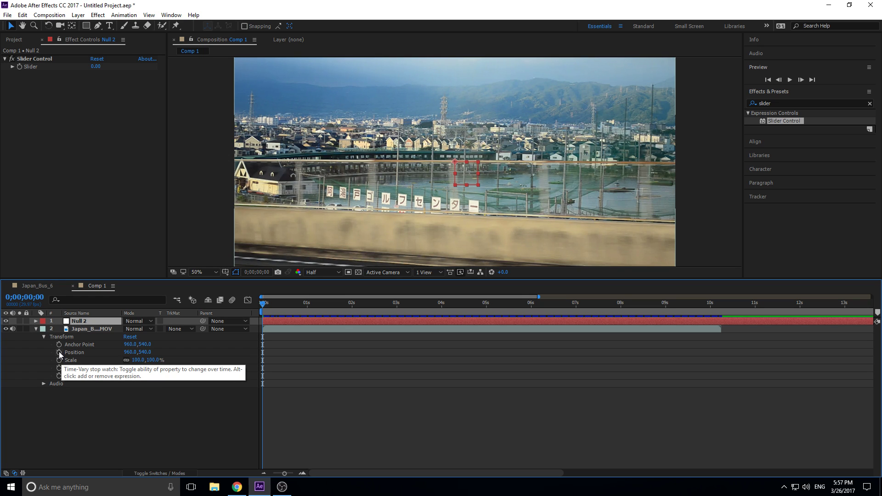
alt+click(60, 352)
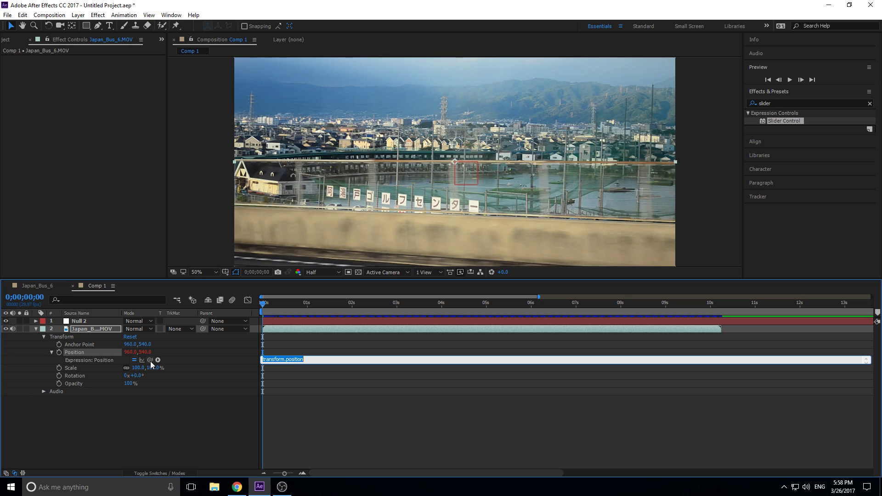
click(86, 324)
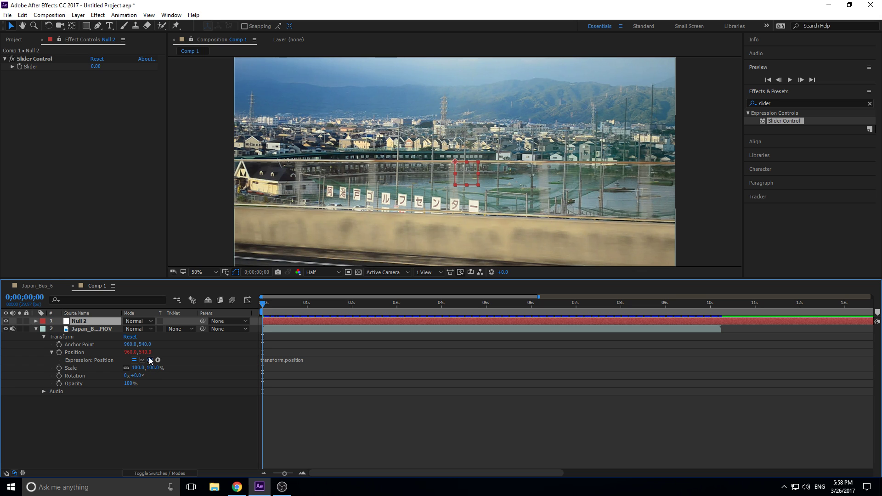
drag(150, 361, 29, 67)
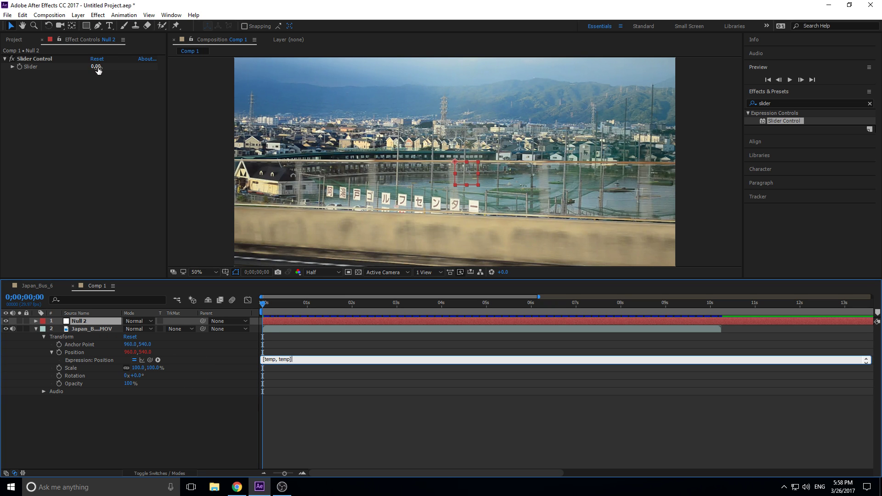
Step: Vary the null's Slider value to shift the linked footage, leaving it at 712
drag(97, 69, 477, 83)
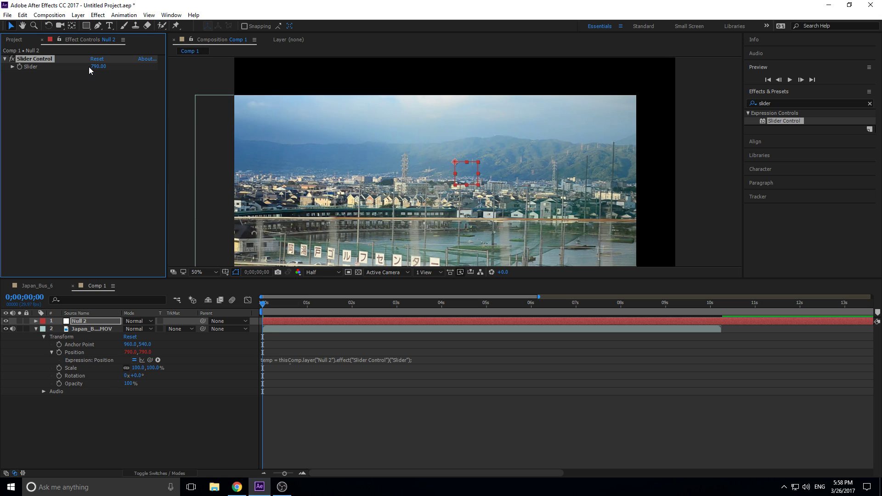
click(104, 72)
mouse_move(97, 69)
mouse_down()
mouse_move(49, 63)
mouse_move(445, 73)
mouse_move(252, 83)
mouse_move(84, 77)
mouse_up()
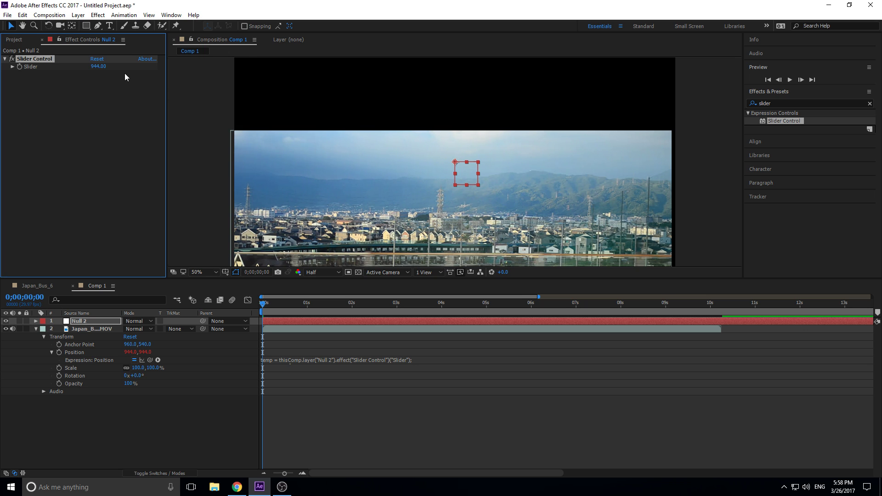
drag(101, 65, 81, 209)
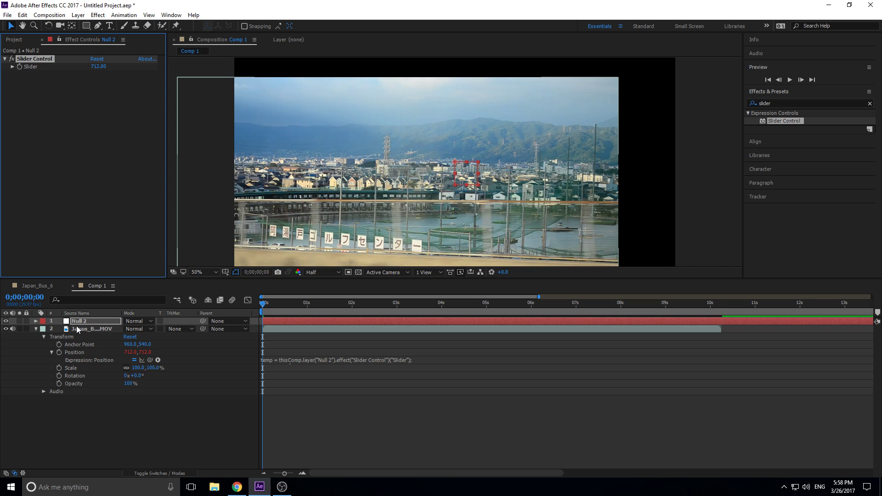
Step: Keyframe the null's Slider at 712 at the start and 845 at 1 second, and play back the animation
click(20, 67)
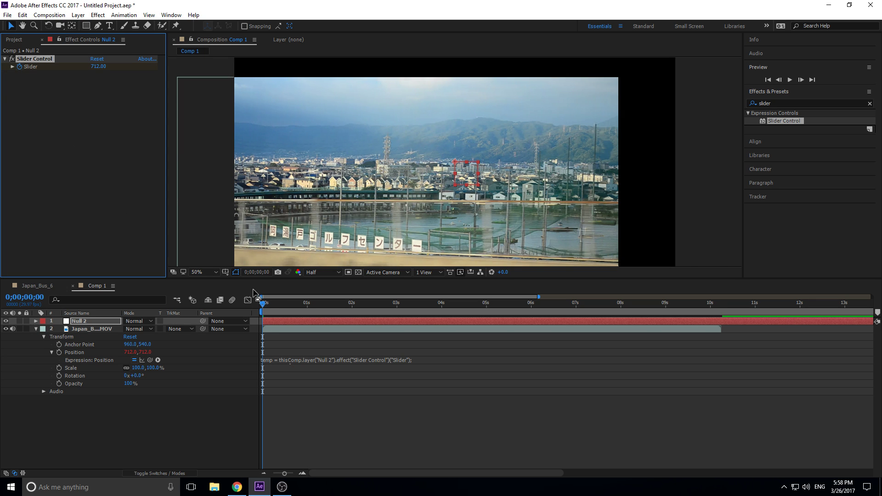
drag(262, 303, 307, 303)
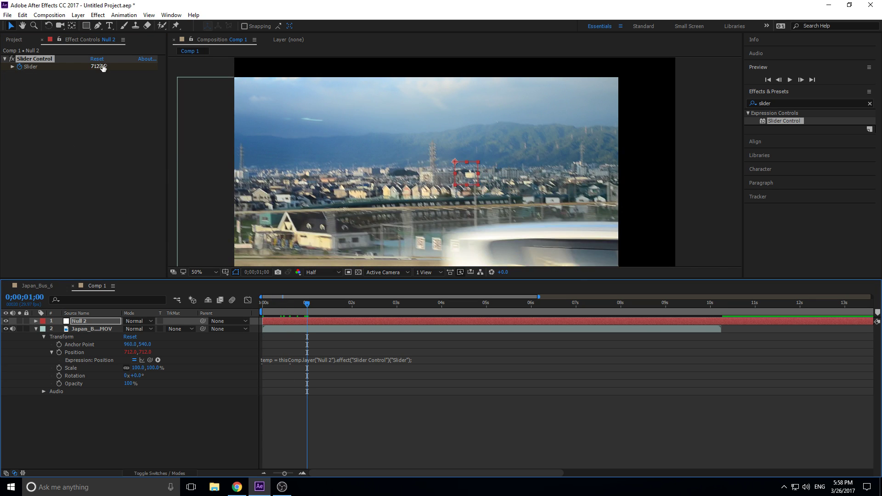
drag(103, 66, 164, 66)
click(264, 303)
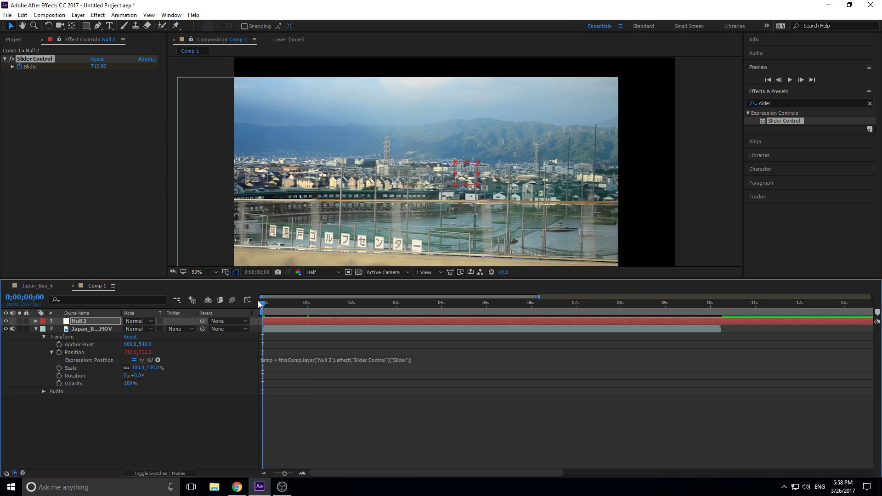
key(space)
key(space)
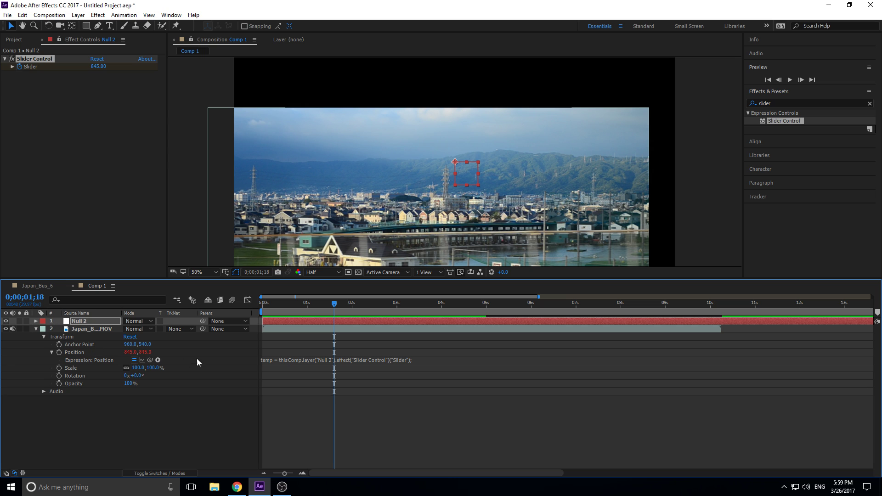
Step: Remove the slider-linked expression from the footage layer's Position
click(299, 361)
key(BackSpace)
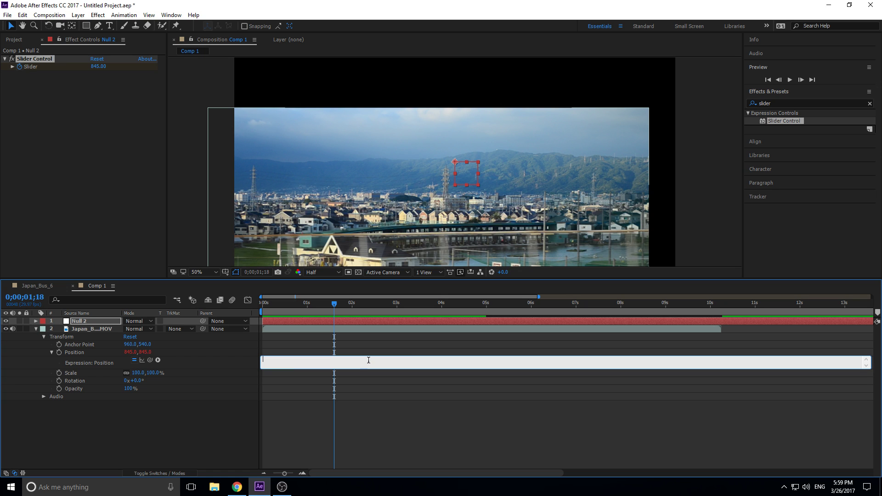
click(328, 406)
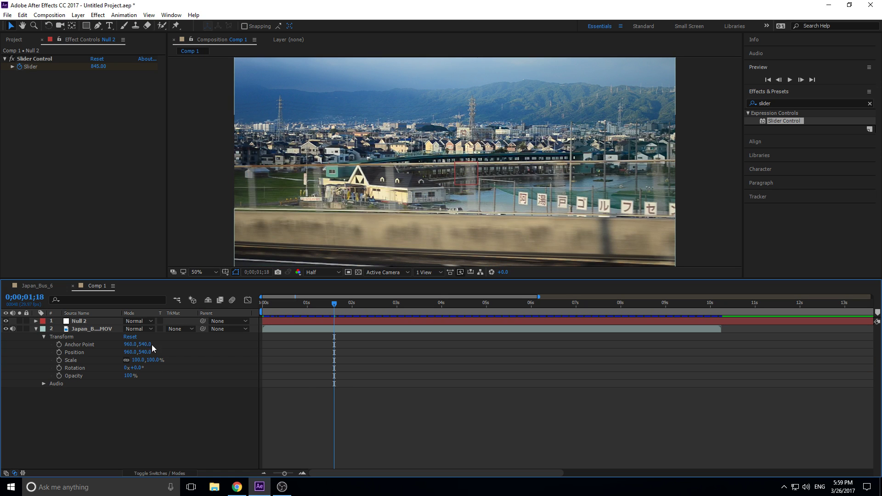
Step: Start a wiggle expression on the footage's Position, with placeholder text for the intensity and how-much arguments
click(73, 353)
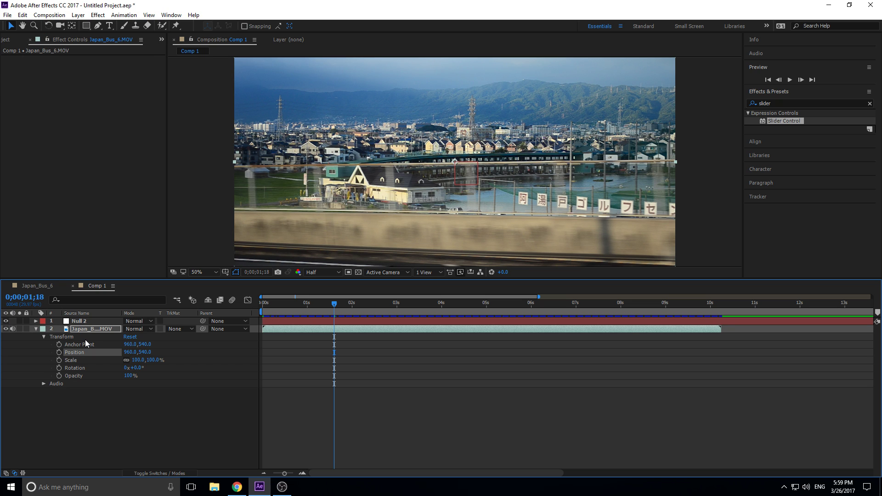
alt+click(60, 352)
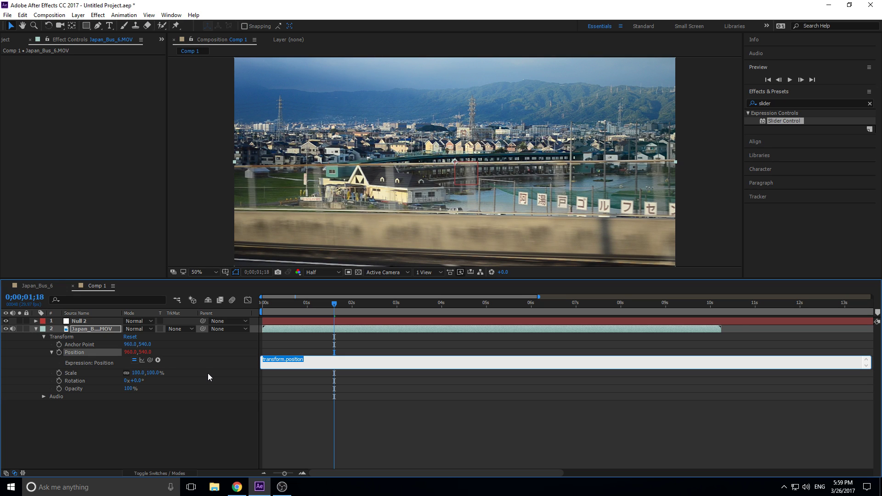
key(BackSpace)
text(wigg)
text(le()
text(<intensity)
text(>, <how much)
Step: Replace the placeholders in the Position expression so it reads wiggle(5, ) with the second argument left empty
key(BackSpace)
key(BackSpace)
key(BackSpace)
key(BackSpace)
key(BackSpace)
key(BackSpace)
key(BackSpace)
key(BackSpace)
key(BackSpace)
key(BackSpace)
key(BackSpace)
key(BackSpace)
key(BackSpace)
key(BackSpace)
key(BackSpace)
key(BackSpace)
key(BackSpace)
key(BackSpace)
key(BackSpace)
key(BackSpace)
key(BackSpace)
click(80, 321)
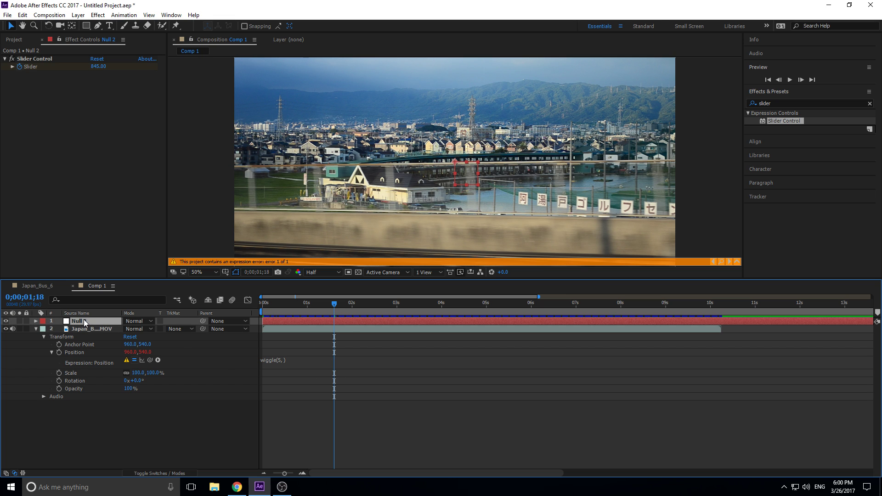
Step: Link the second argument of the footage's wiggle expression to the Slider of Null 2's Slider Control
click(92, 360)
click(85, 352)
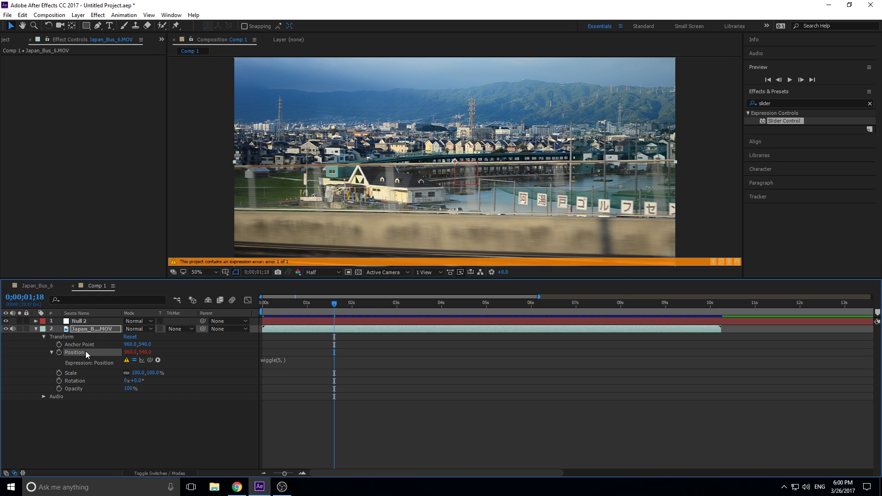
click(271, 360)
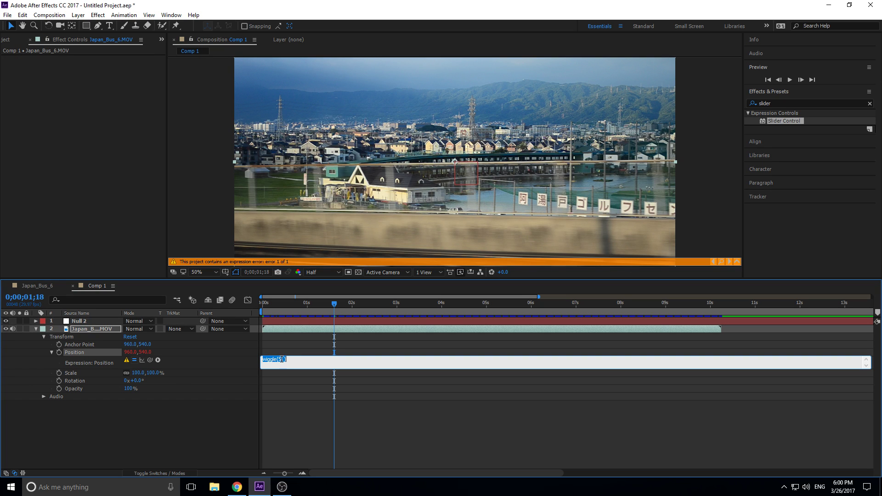
click(283, 360)
click(85, 320)
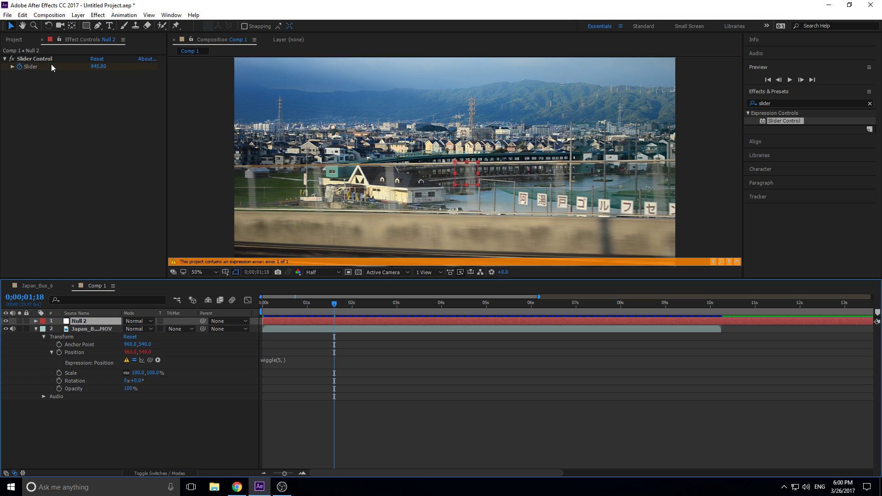
click(280, 361)
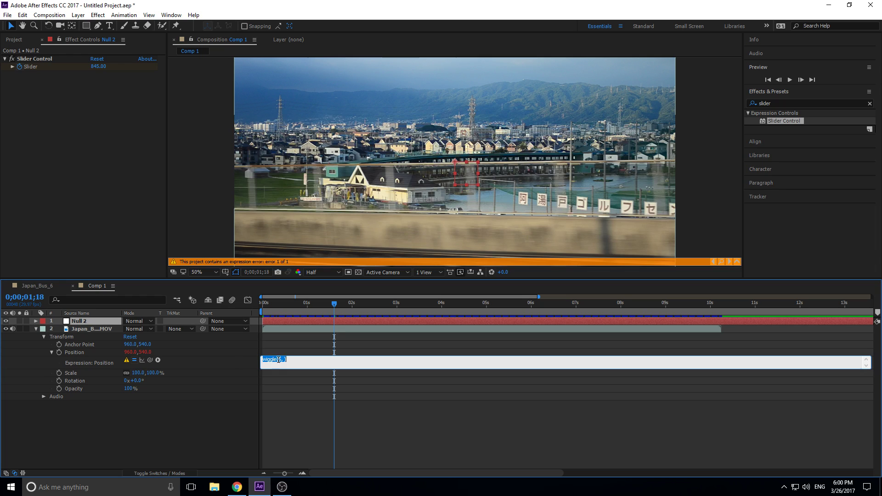
click(285, 361)
drag(151, 360, 35, 68)
Step: Try different values for the null's Slider at 0;00;01;18, ending at 20
drag(98, 67, 34, 73)
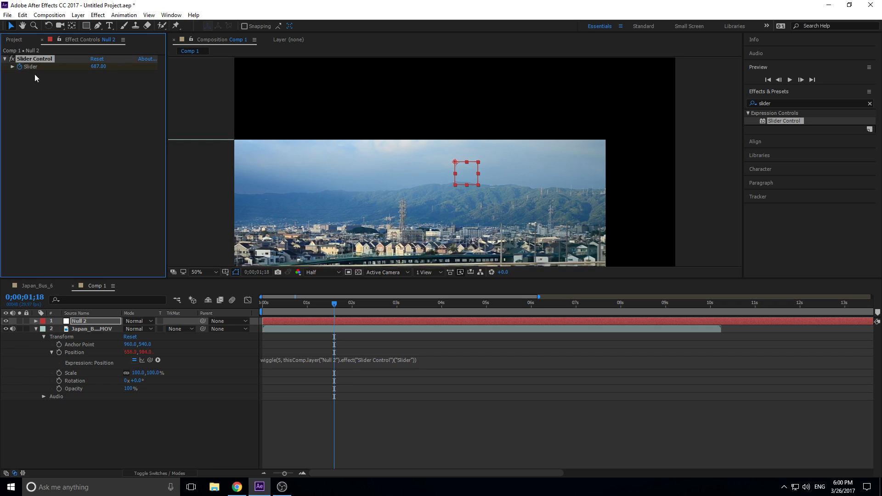
click(101, 65)
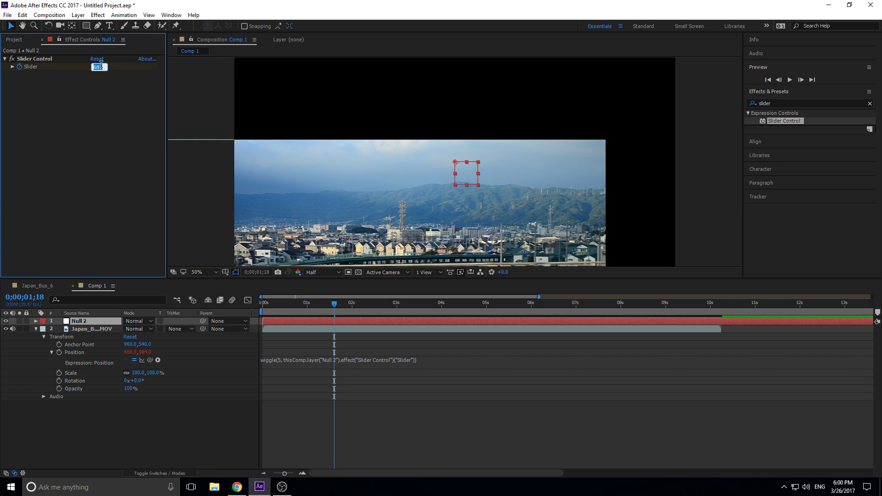
text(0)
key(Return)
click(96, 67)
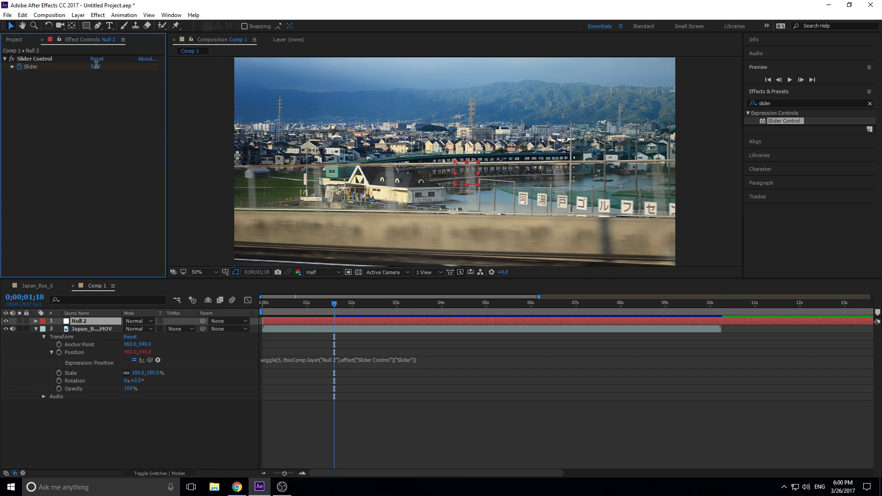
text(20)
click(330, 407)
Step: Play back Comp 1 from the start to check the wiggle's motion
drag(273, 315, 258, 312)
key(space)
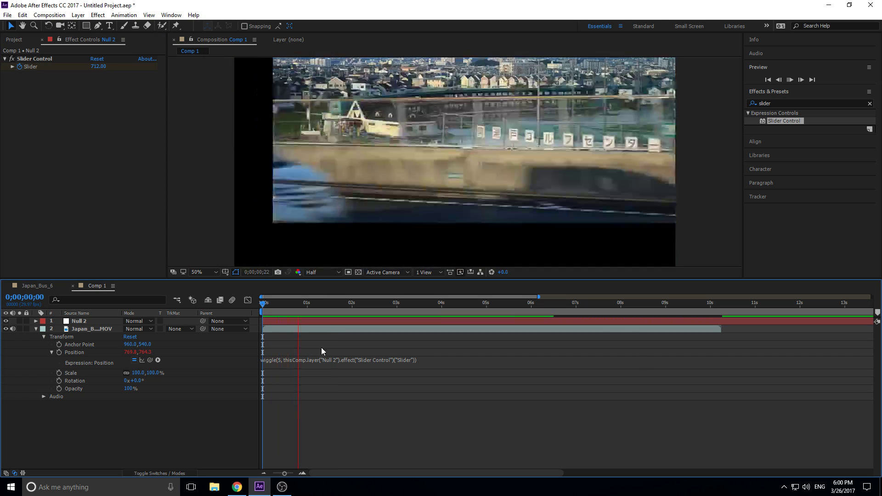
key(space)
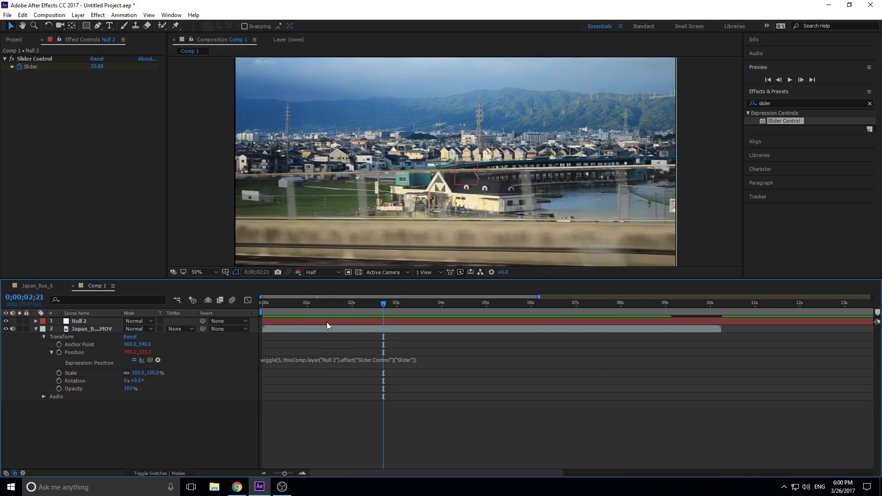
key(space)
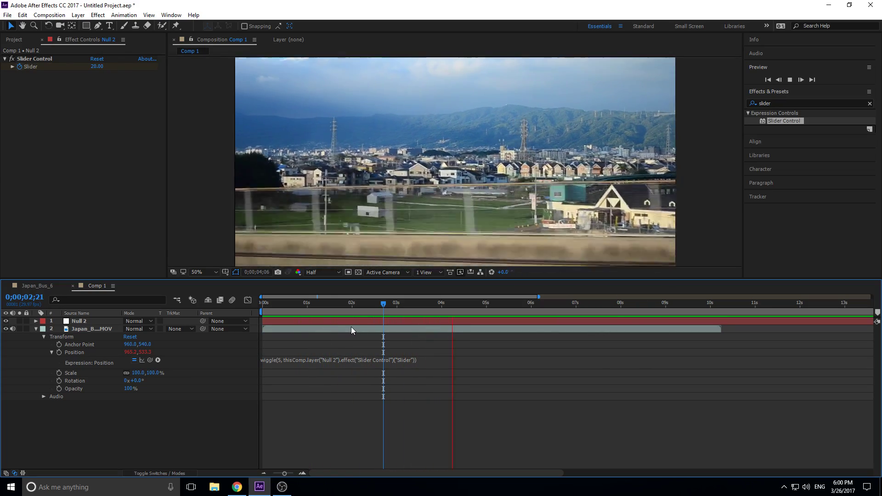
key(space)
Step: Remove all keyframes from the null's Slider and set it to a constant 20
drag(318, 304, 231, 293)
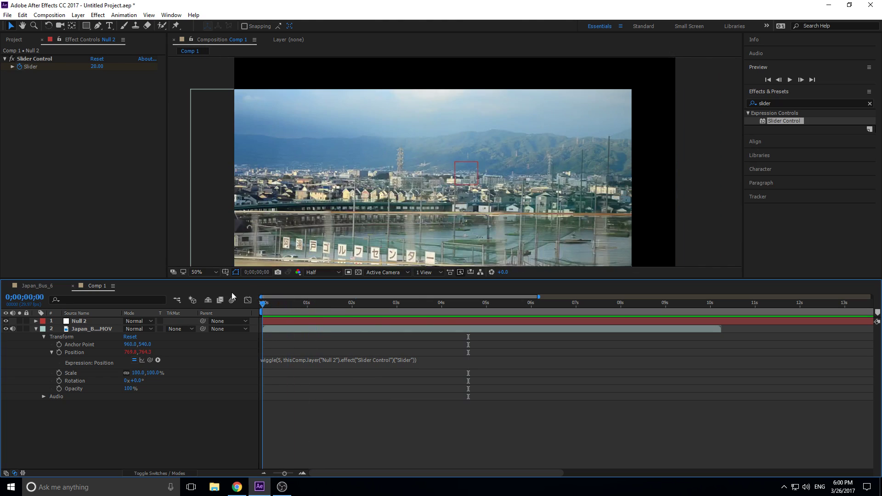
click(19, 64)
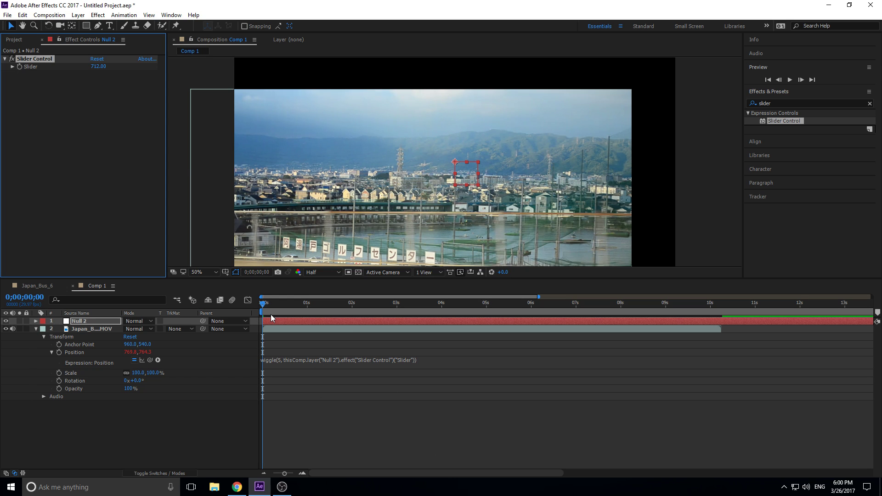
click(99, 66)
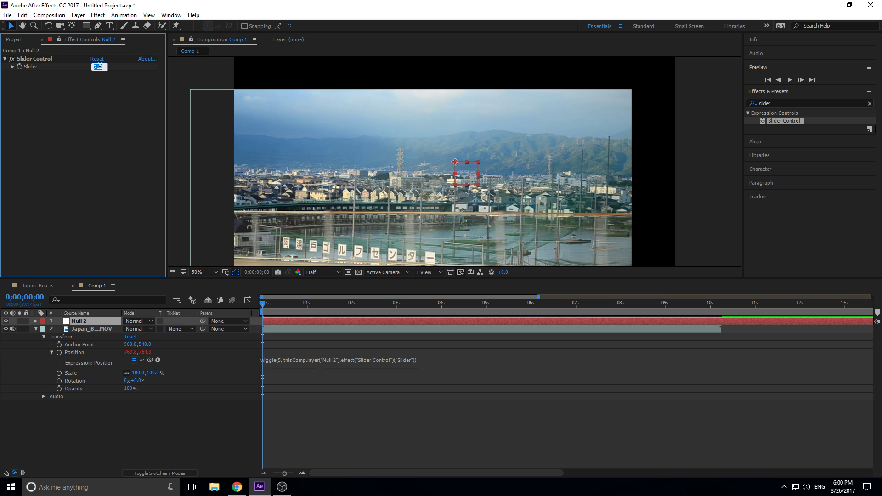
text(20)
click(293, 401)
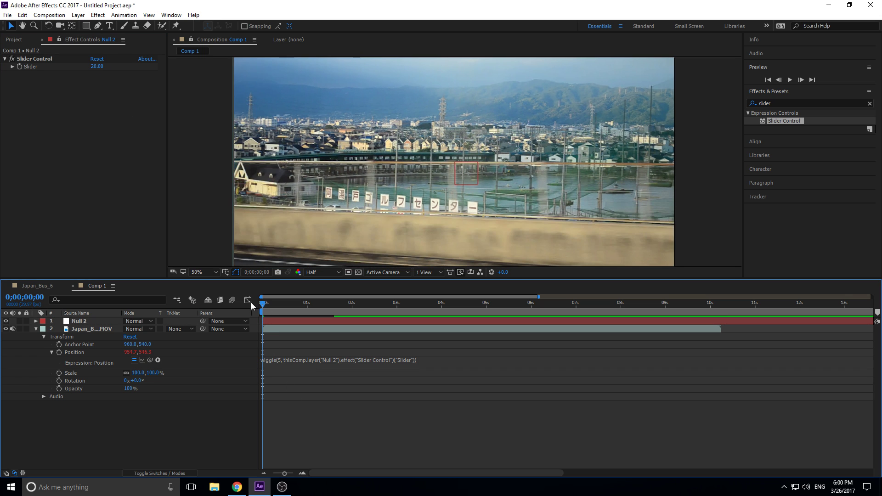
Step: Play back the composition with the constant wiggle amount and return to the start
key(space)
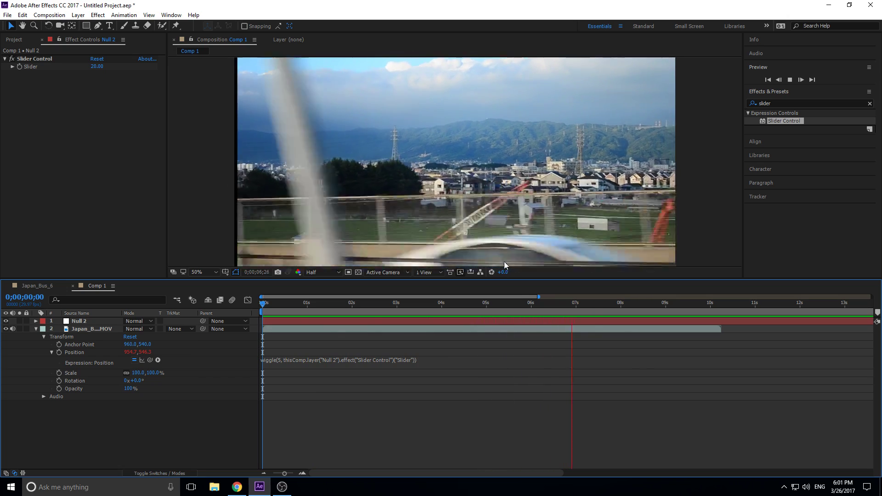
key(space)
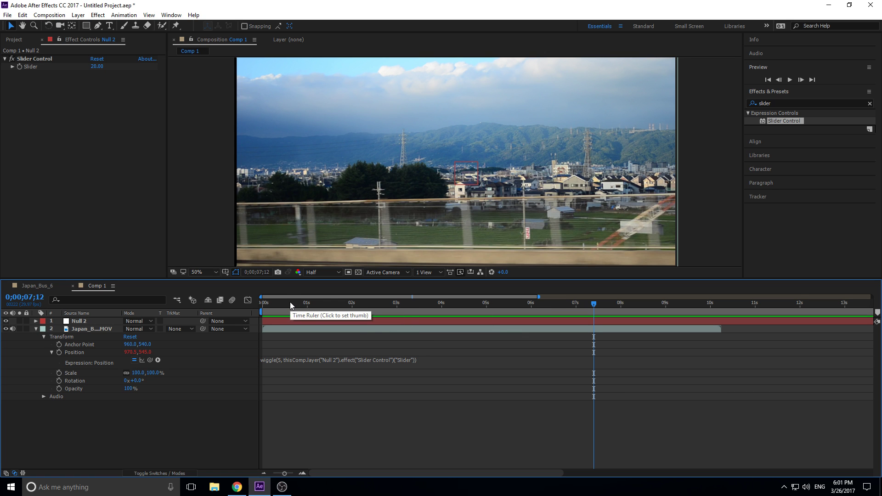
drag(290, 302, 246, 305)
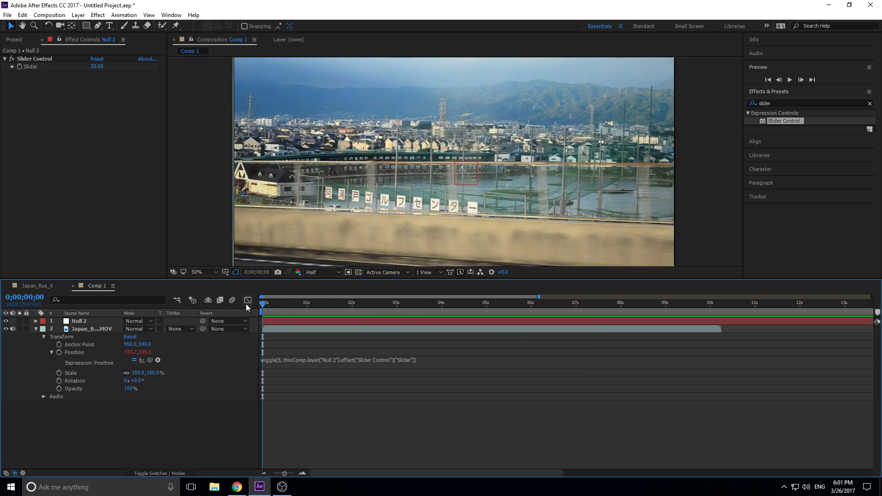
Step: Turn on keyframing for the null's Slider at the start, reveal it in the timeline, and set it to 0
click(21, 67)
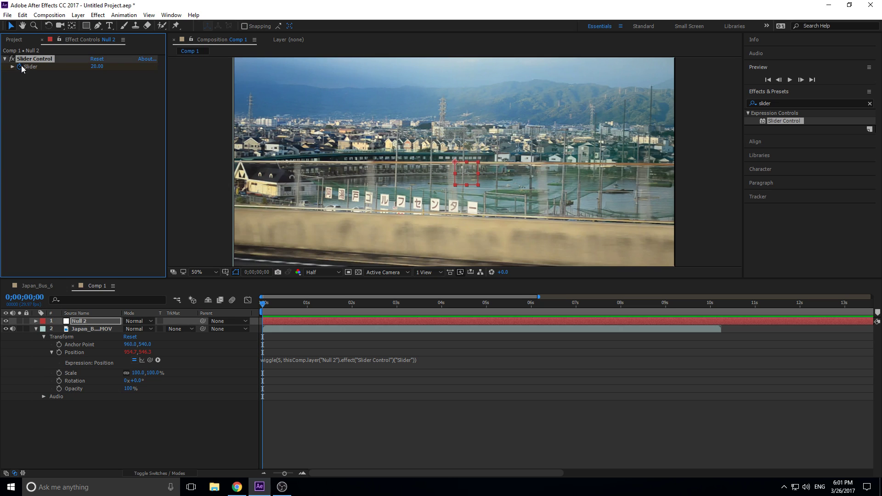
click(35, 321)
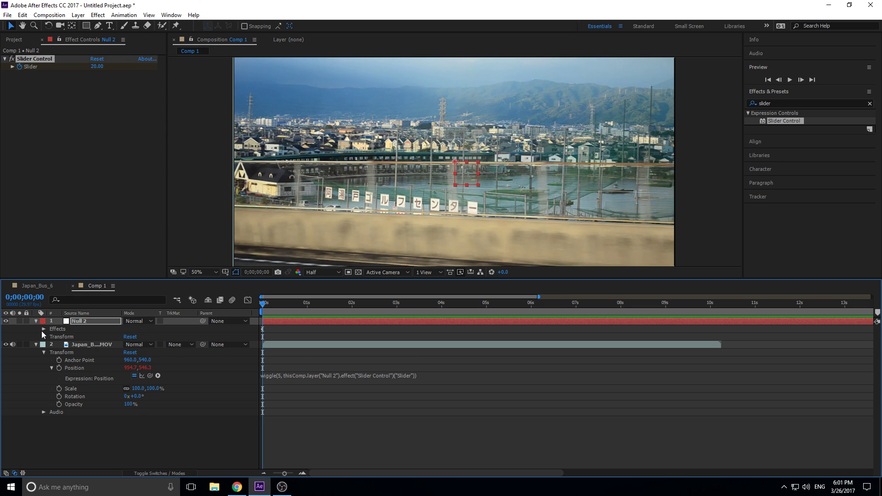
click(44, 329)
click(51, 340)
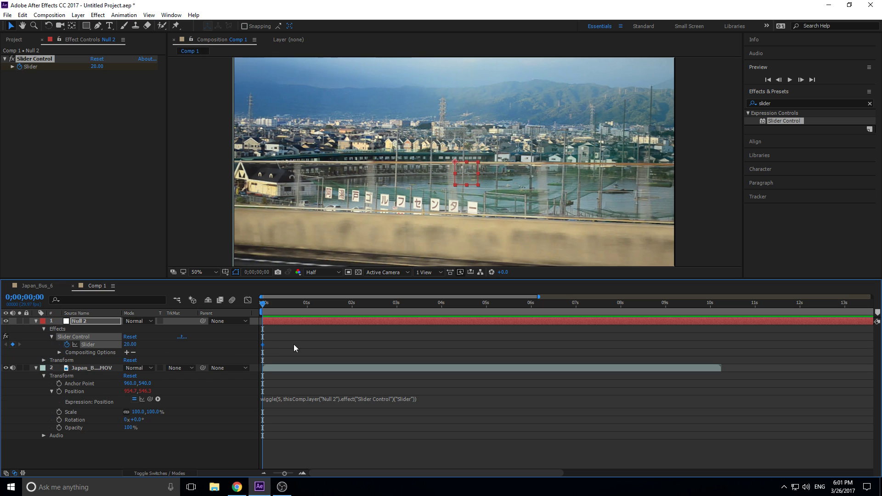
text(0)
key(Return)
Step: Keyframe the null's Slider to stay at 0 at 0;00;00;25 and jump to 120 one frame after it
key(space)
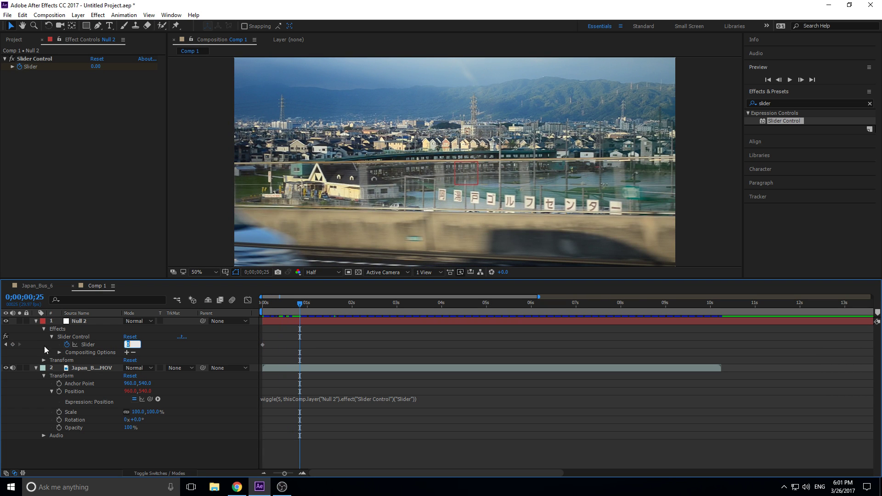
click(12, 344)
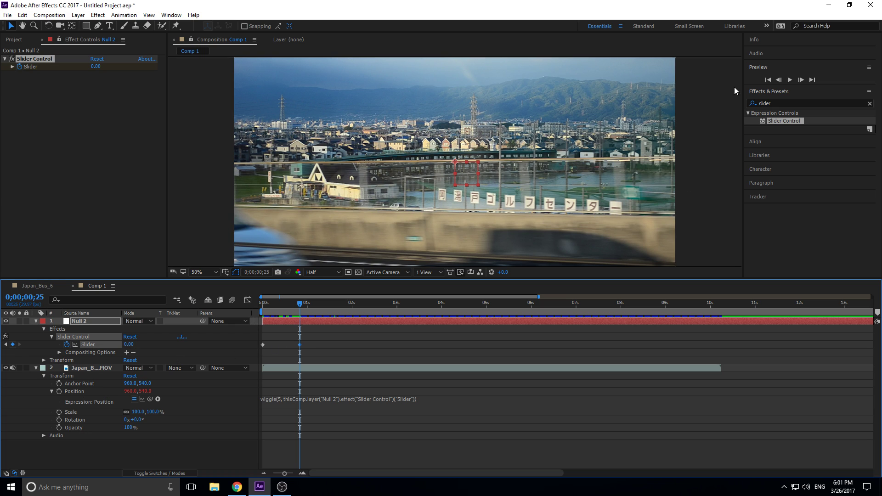
click(801, 80)
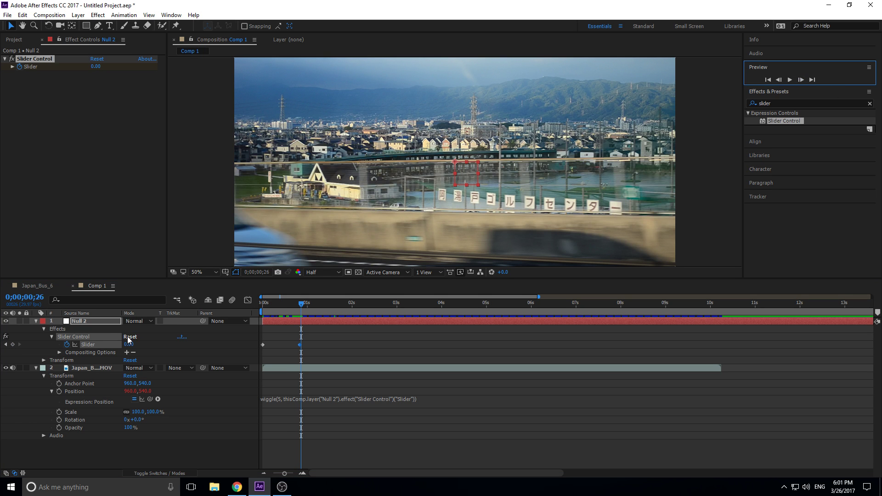
click(128, 344)
text(120)
key(Return)
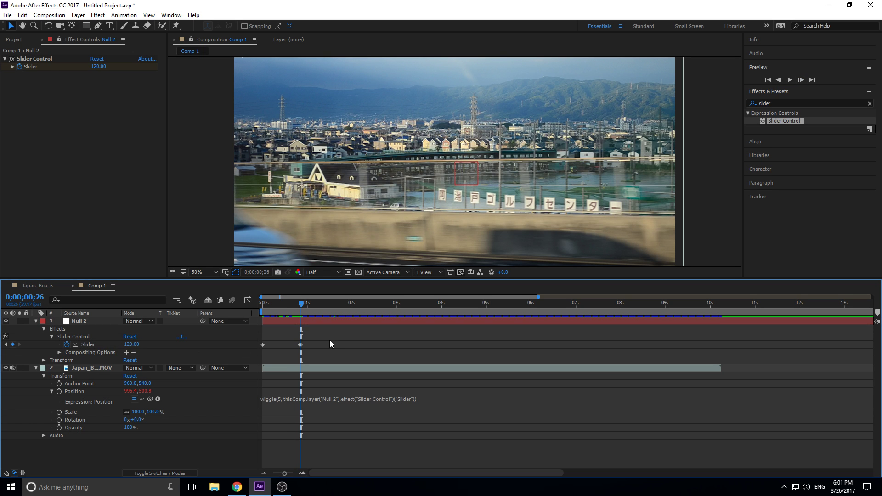
Step: Keyframe the null's Slider at 0 at 0;00;01;26
drag(301, 304, 345, 308)
click(131, 344)
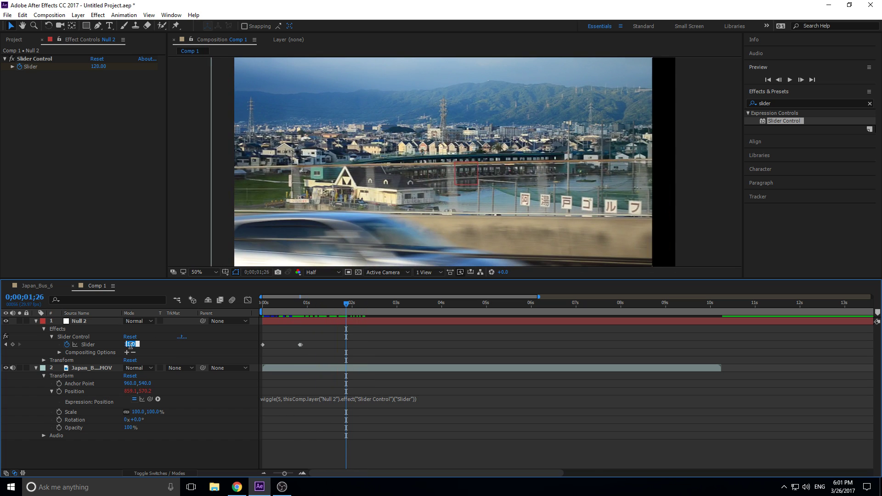
text(0)
key(Return)
Step: Play back the keyframed shake from the start and park the playhead at 0;00;00;28
key(space)
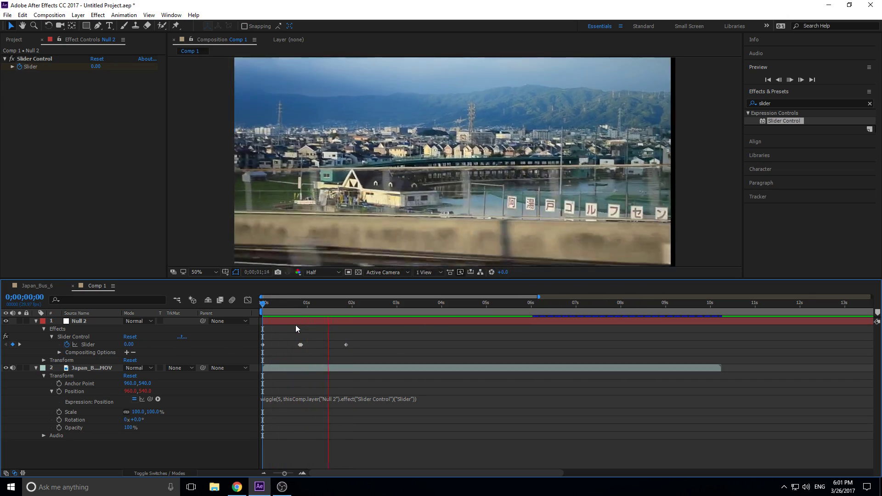
key(space)
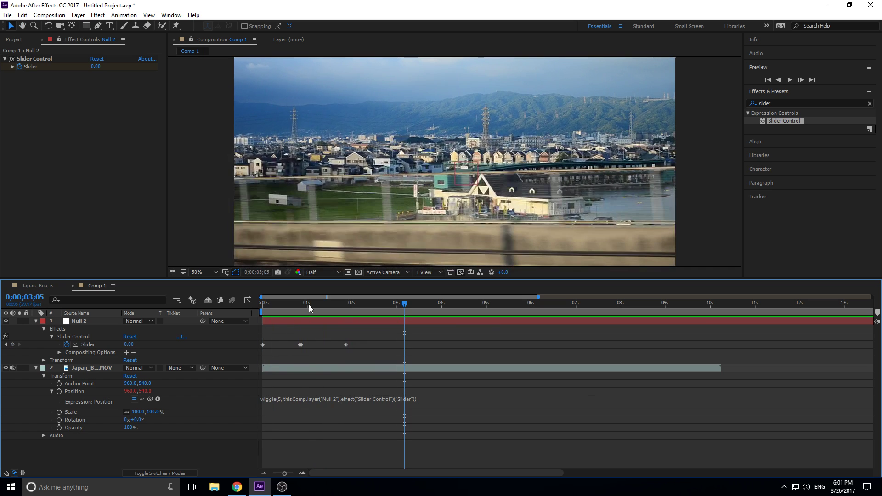
drag(308, 302, 305, 304)
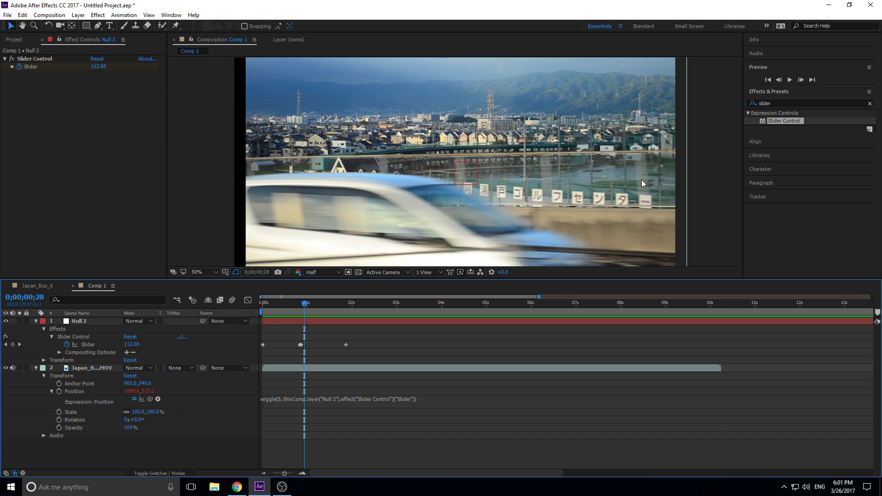
Step: Apply the Motion Tile effect to the bus footage with mirrored edges and an output width and height of 300
click(775, 102)
text(slider)
drag(776, 104, 734, 108)
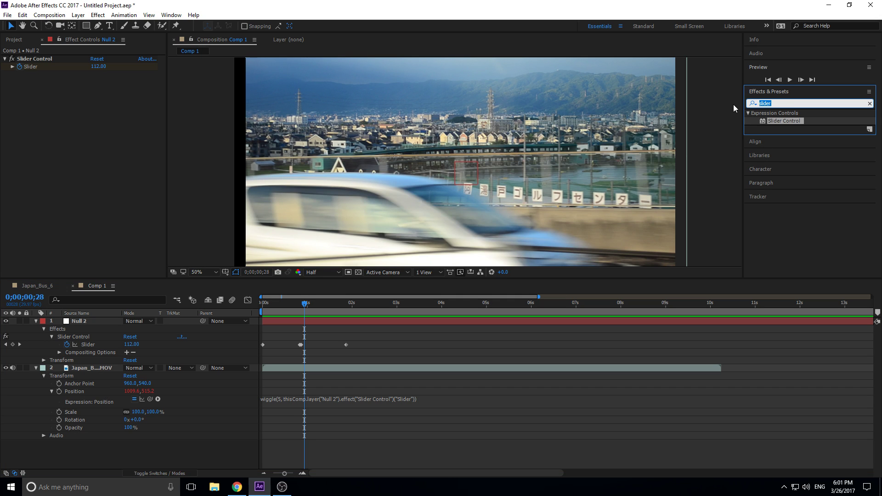
text(motion)
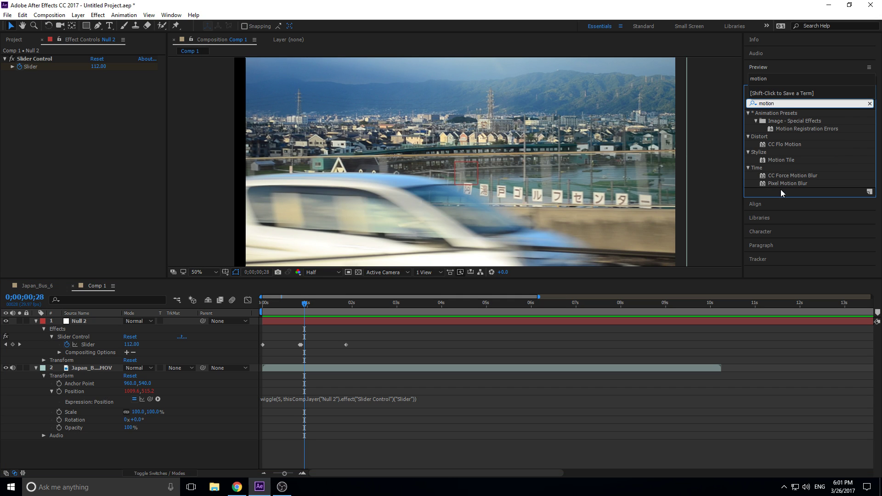
click(776, 159)
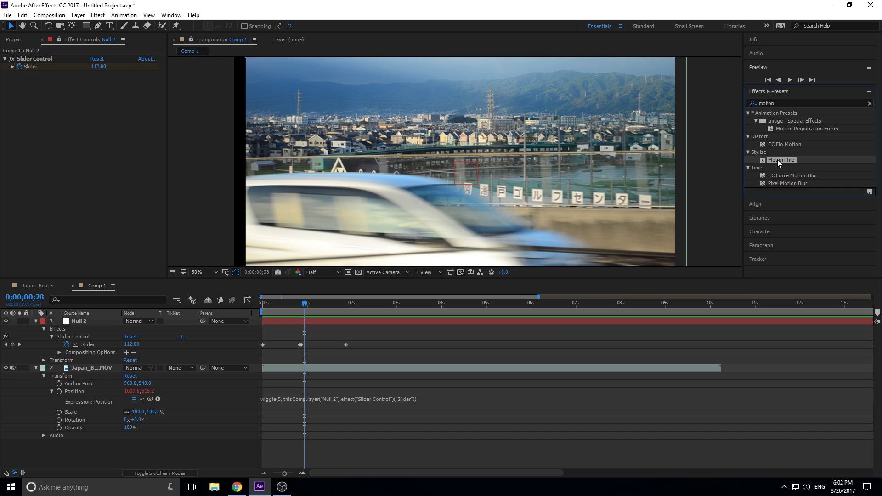
drag(778, 159, 76, 371)
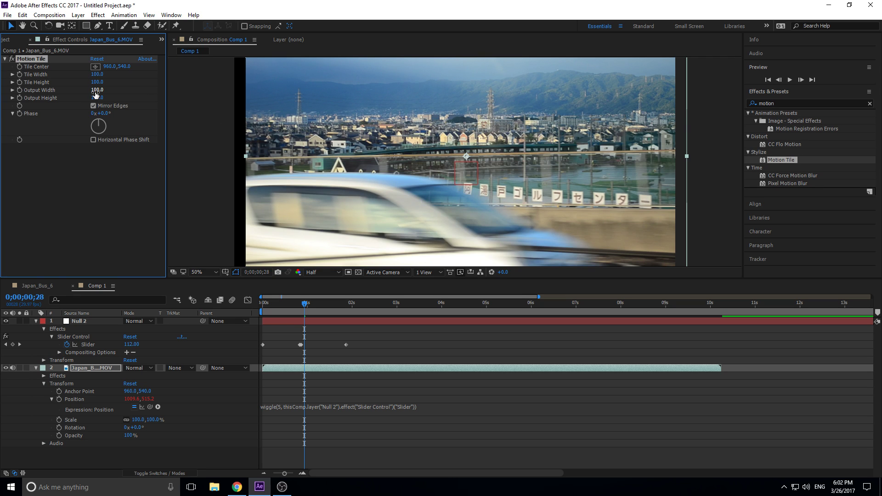
drag(97, 90, 111, 97)
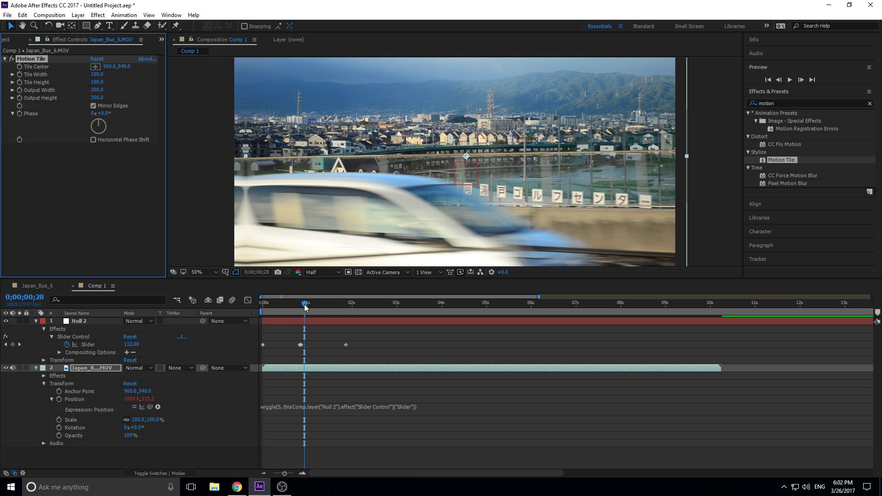
Step: Play back the shake from the start and around the one-second mark to check the frame edges
drag(306, 307, 214, 293)
key(space)
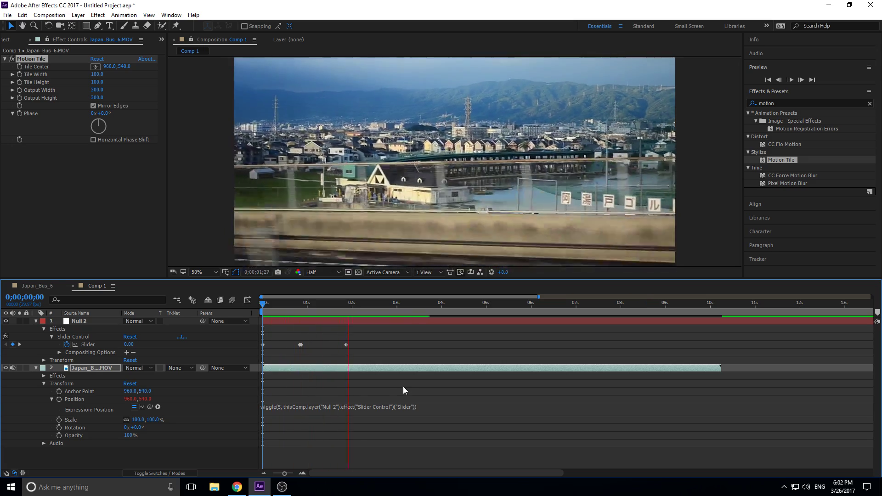
drag(290, 307, 307, 309)
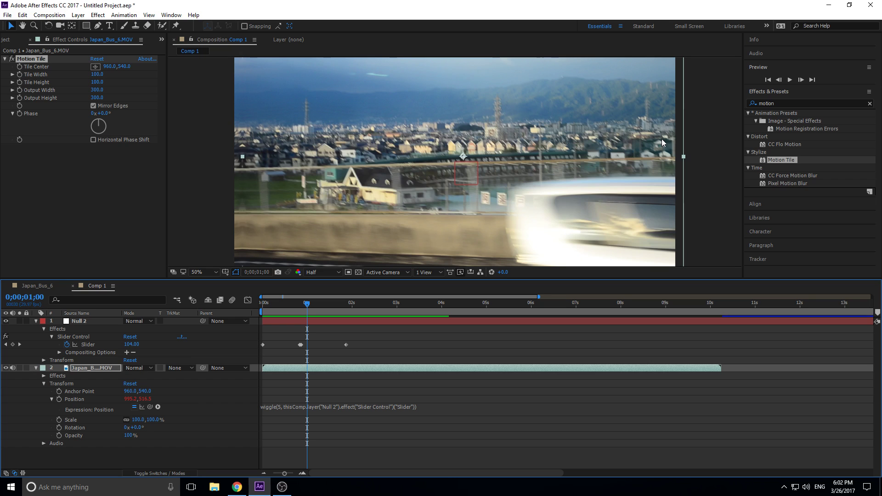
click(259, 162)
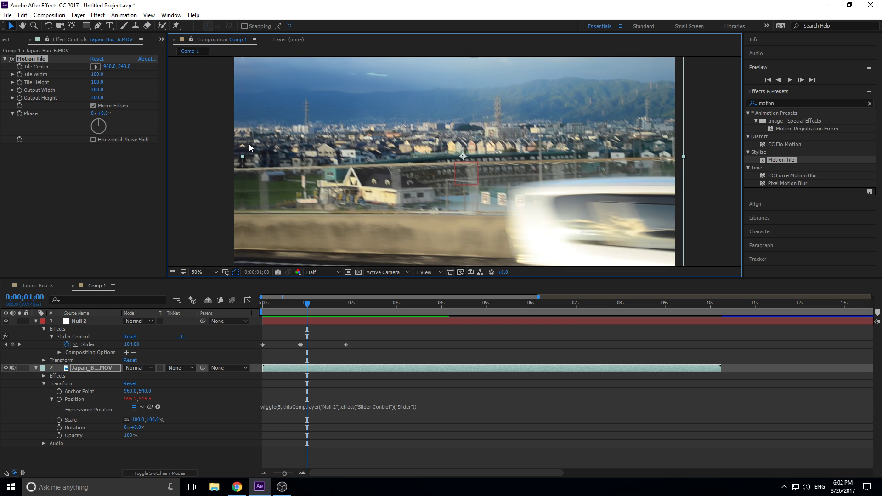
click(296, 305)
key(space)
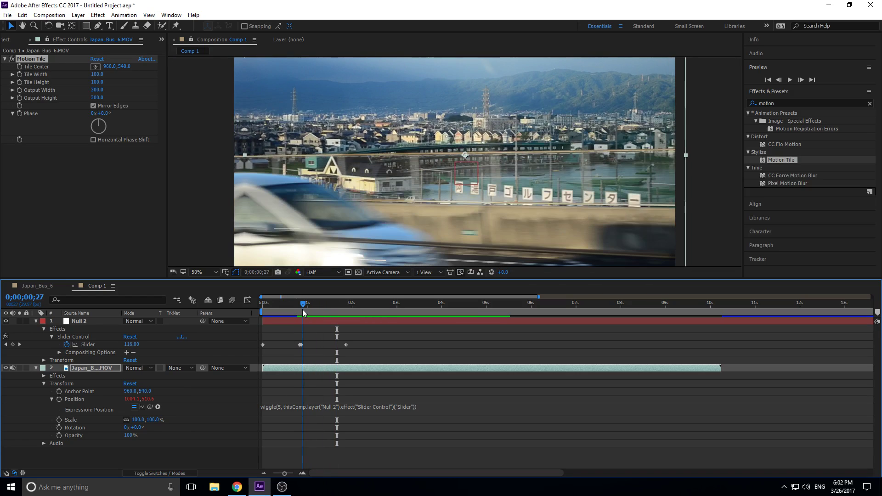
Step: Set the null's Slider keyframe at 0;00;00;26 to 1476
click(303, 309)
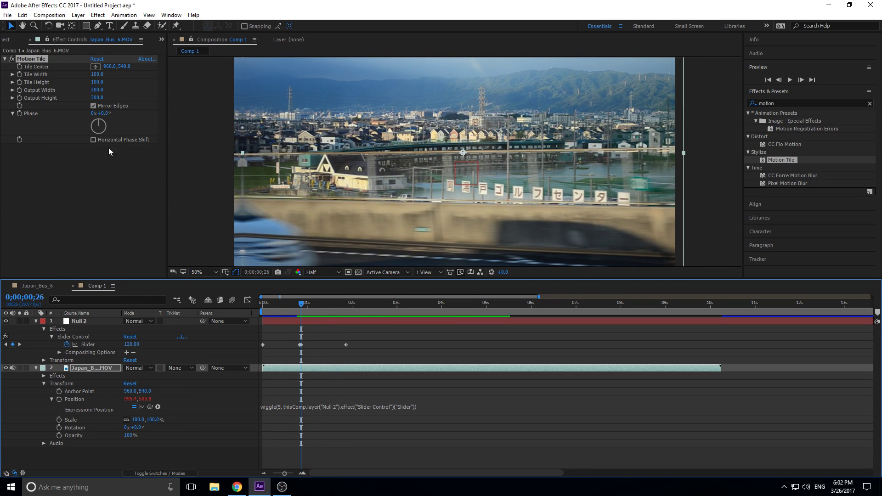
click(84, 323)
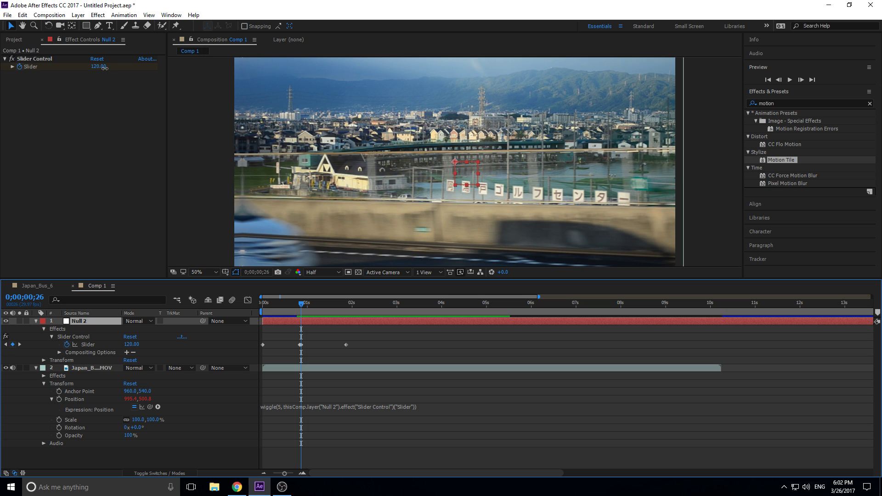
drag(103, 67, 73, 79)
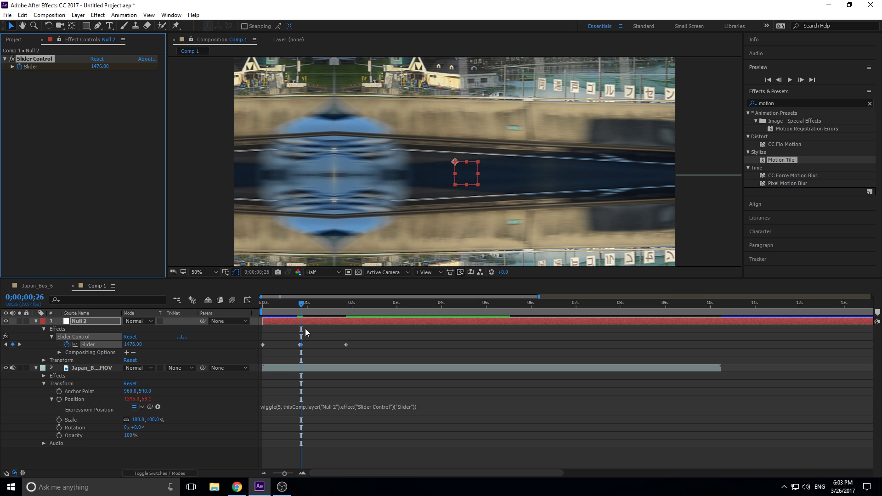
Step: Play back the strengthened shake from the start and again from 0;00;00;10
click(320, 350)
key(space)
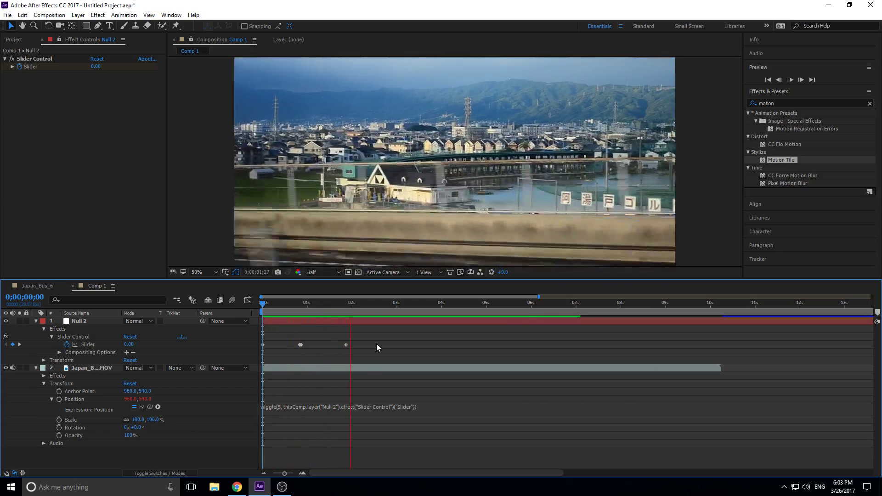
drag(306, 307, 277, 308)
key(space)
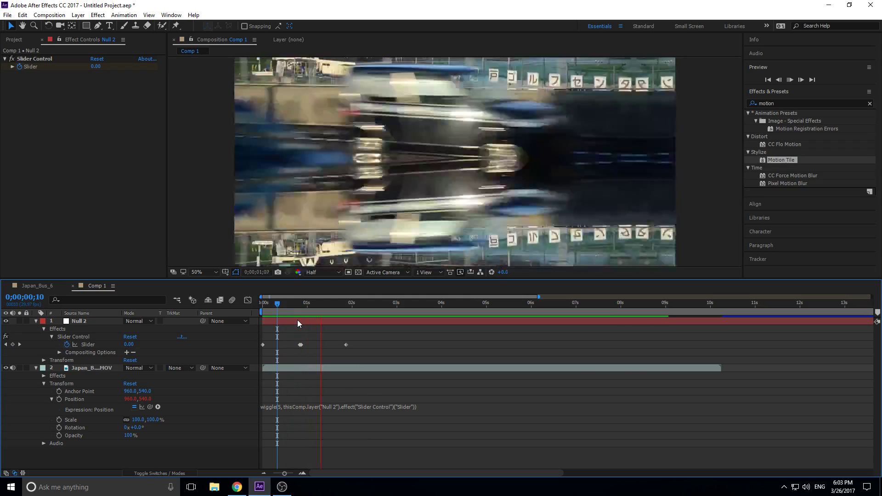
key(space)
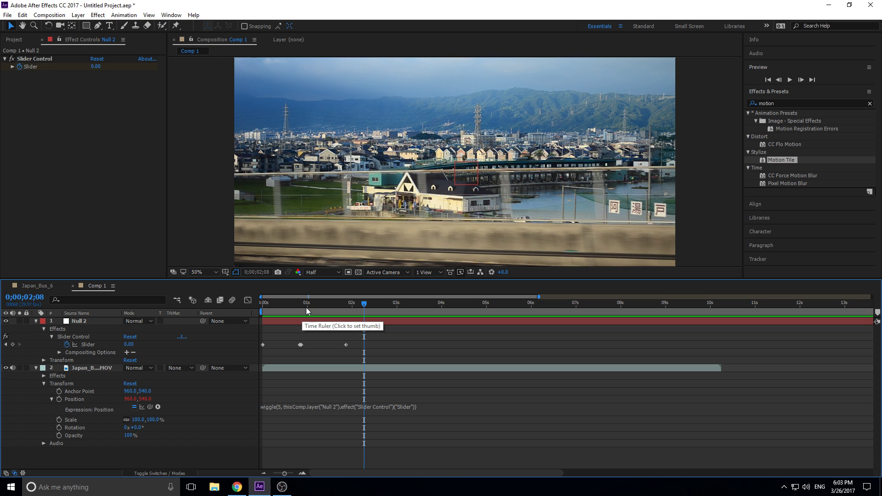
Step: Move the playhead to the Slider's last keyframe at 0;00;01;26 and make the composition viewer taller
drag(306, 311, 346, 307)
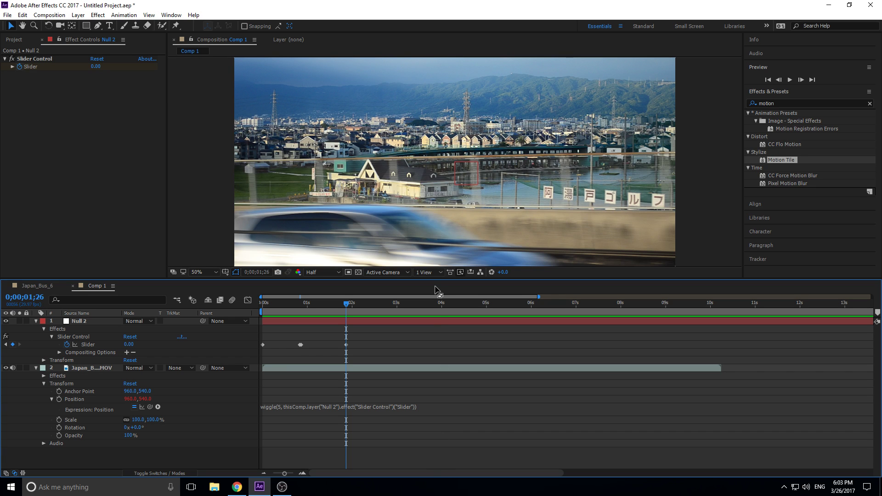
drag(435, 278, 436, 321)
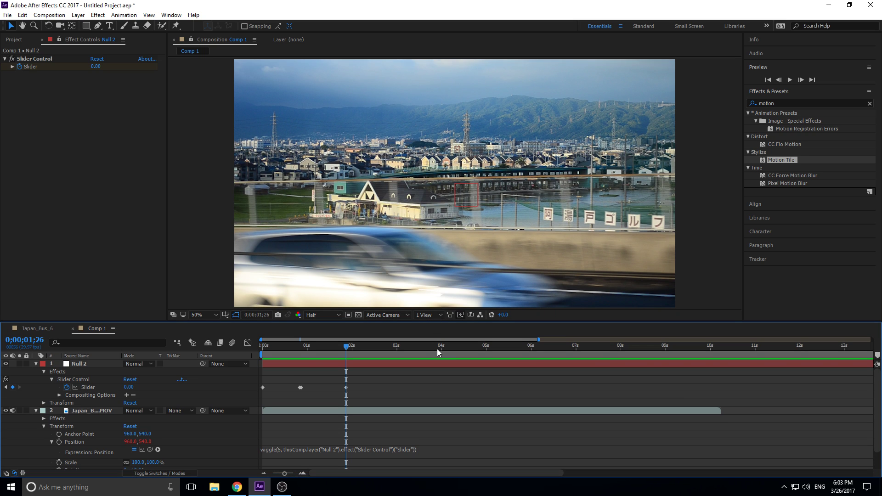